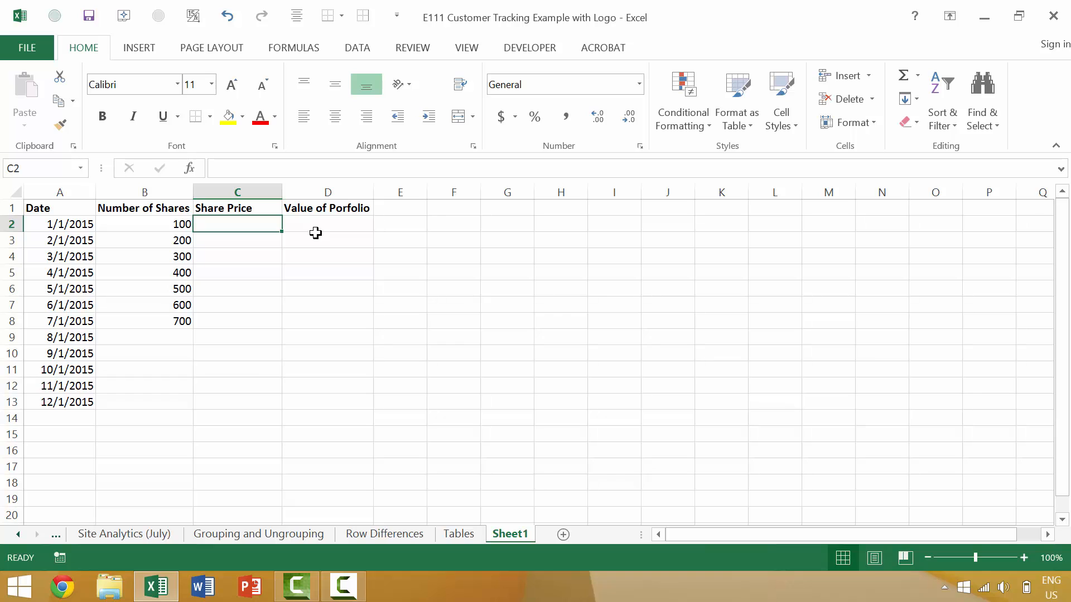
- Enter share counts 800, 900 and 1000 for August, September and October 2015
click(176, 333)
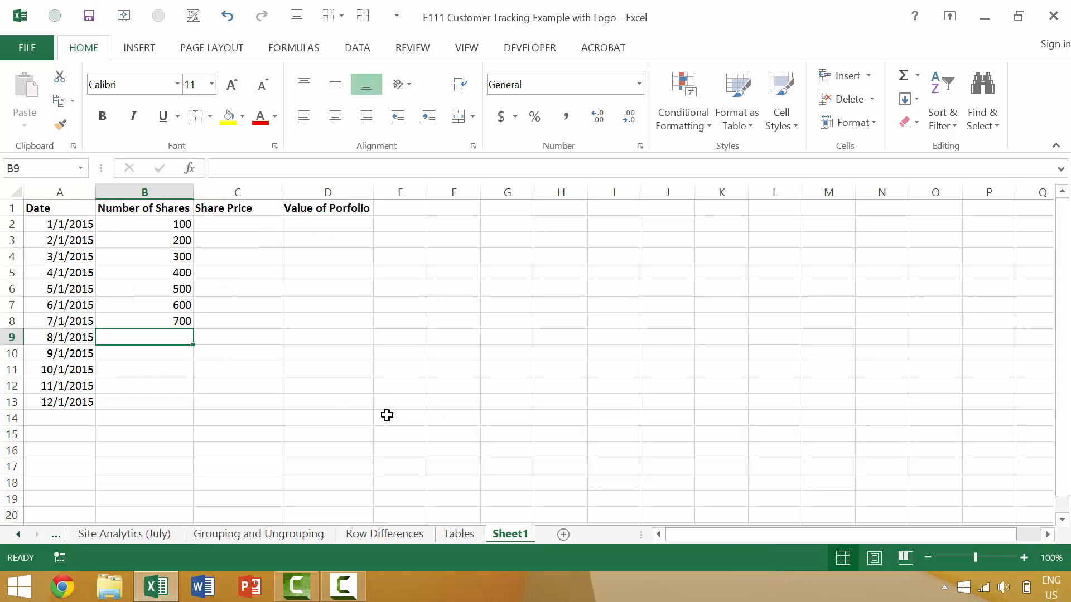
text(800)
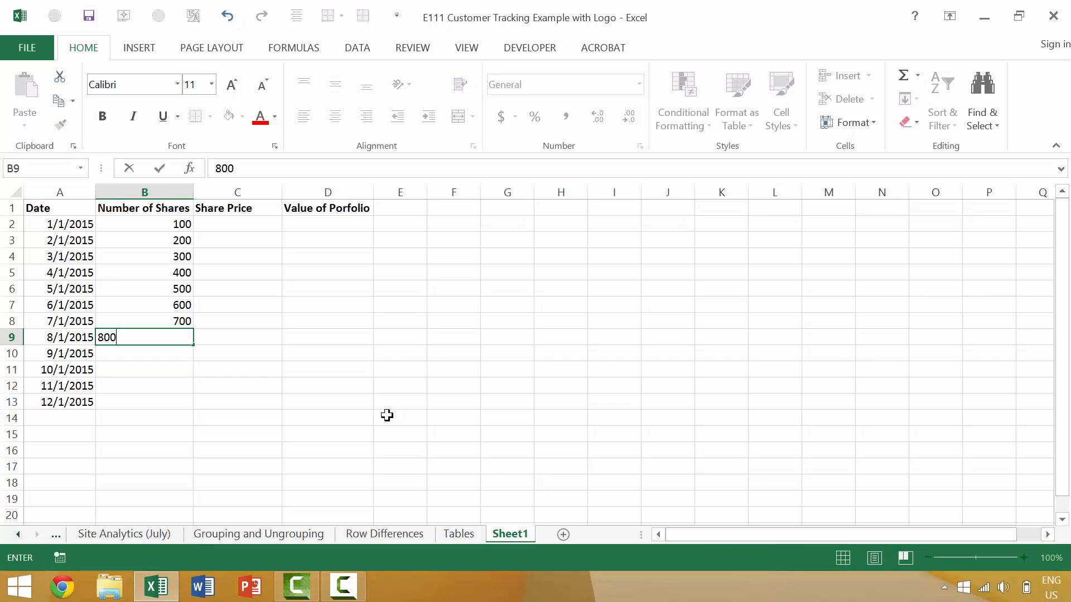
key(Return)
key(Return)
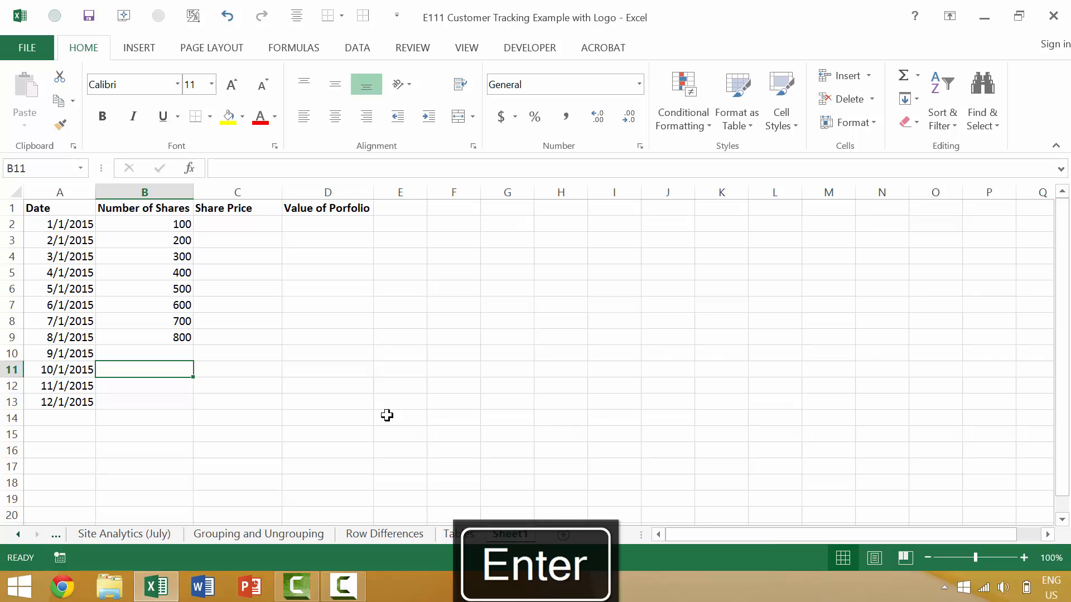
text(100)
key(shift+Return)
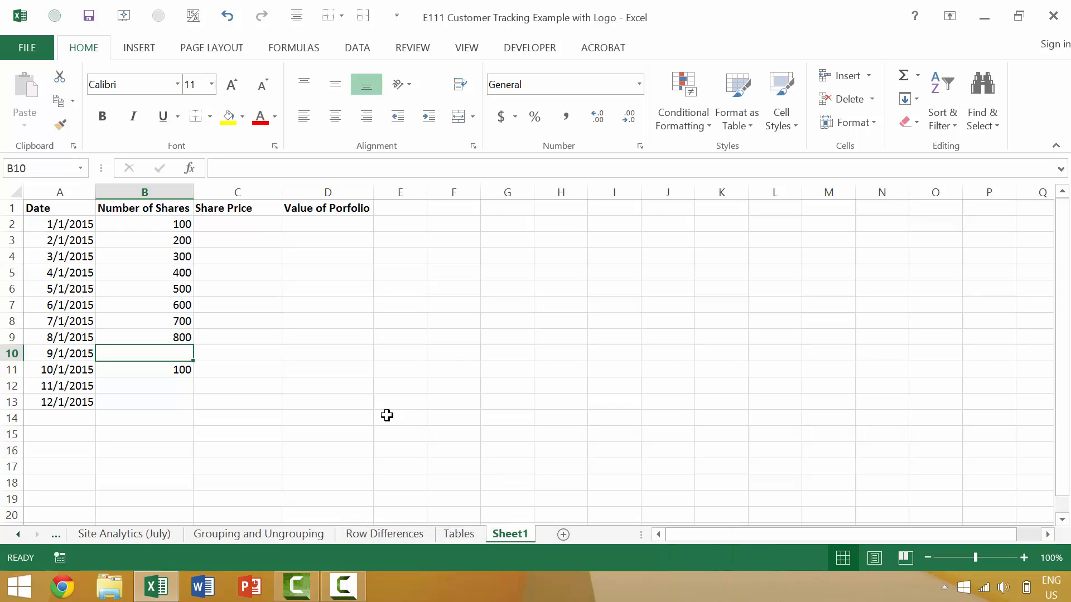
text(900)
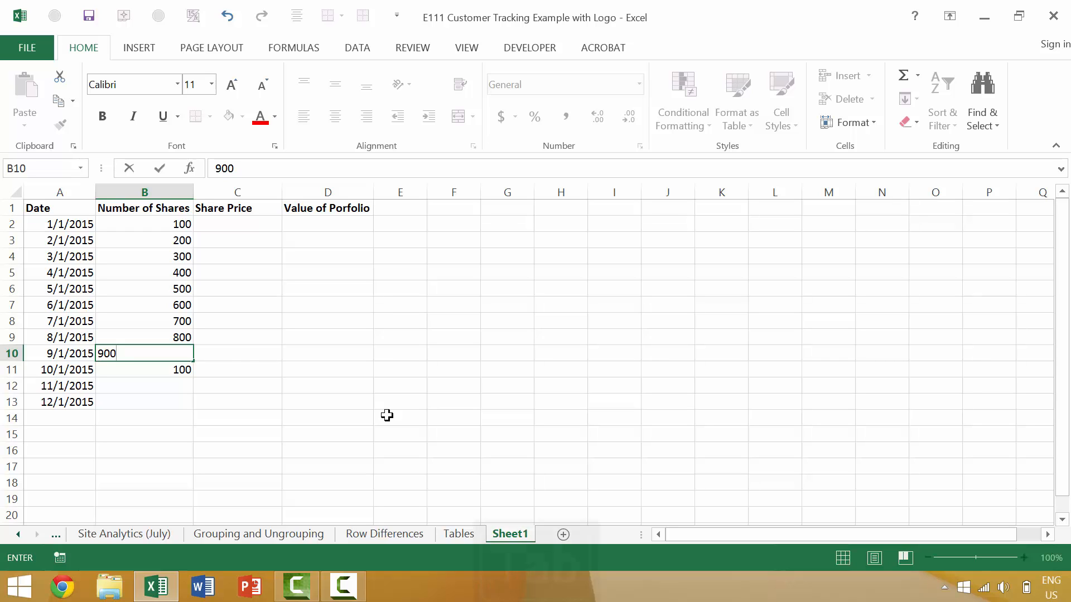
key(Tab)
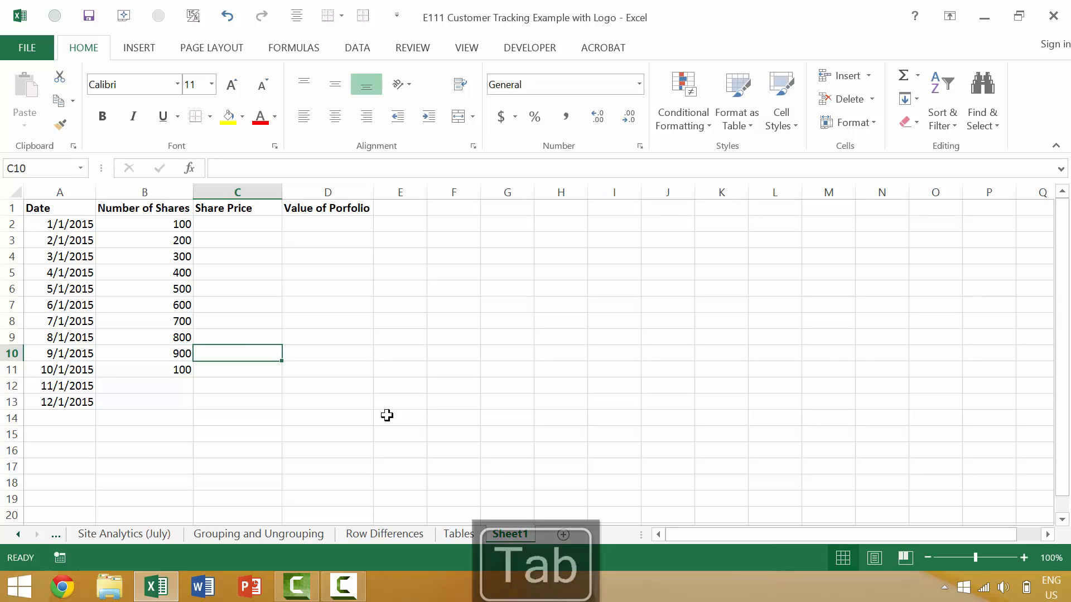
click(174, 369)
text(1000)
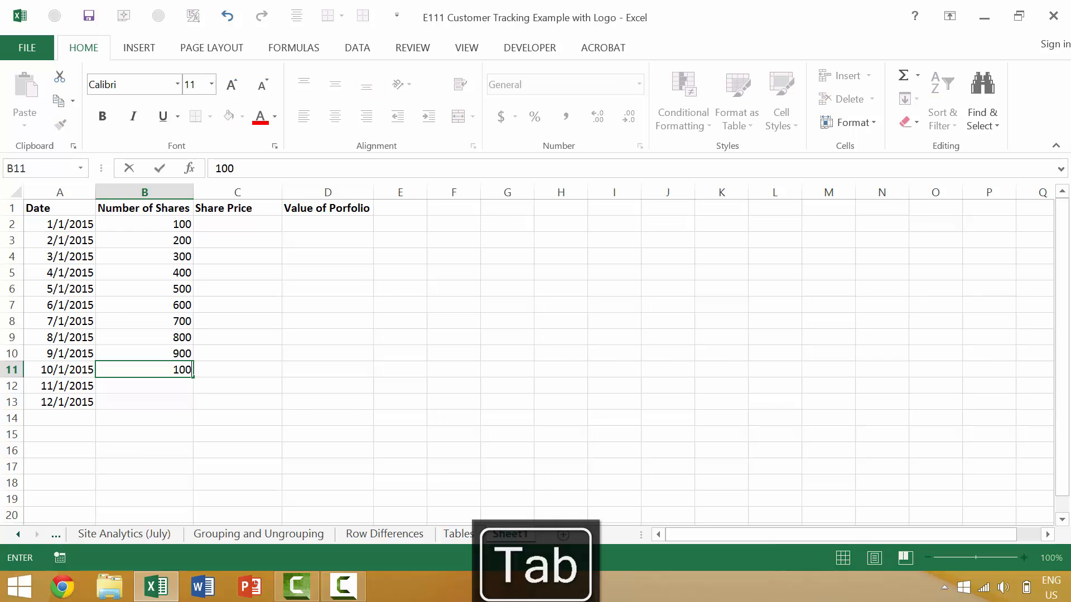
key(Tab)
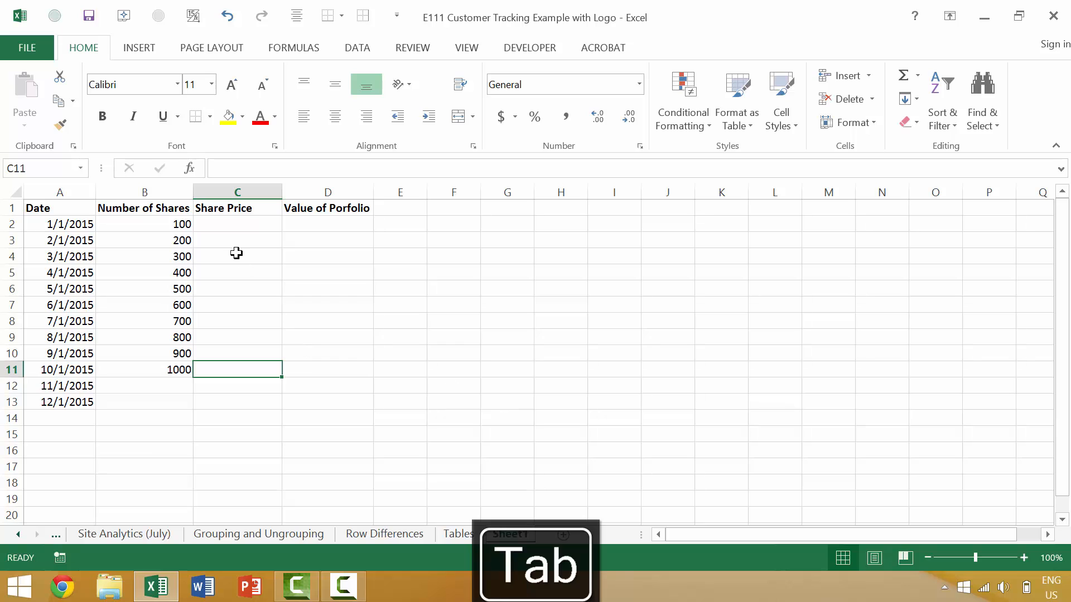
- Return to January's share count in B2 and move on to its share price cell
click(171, 229)
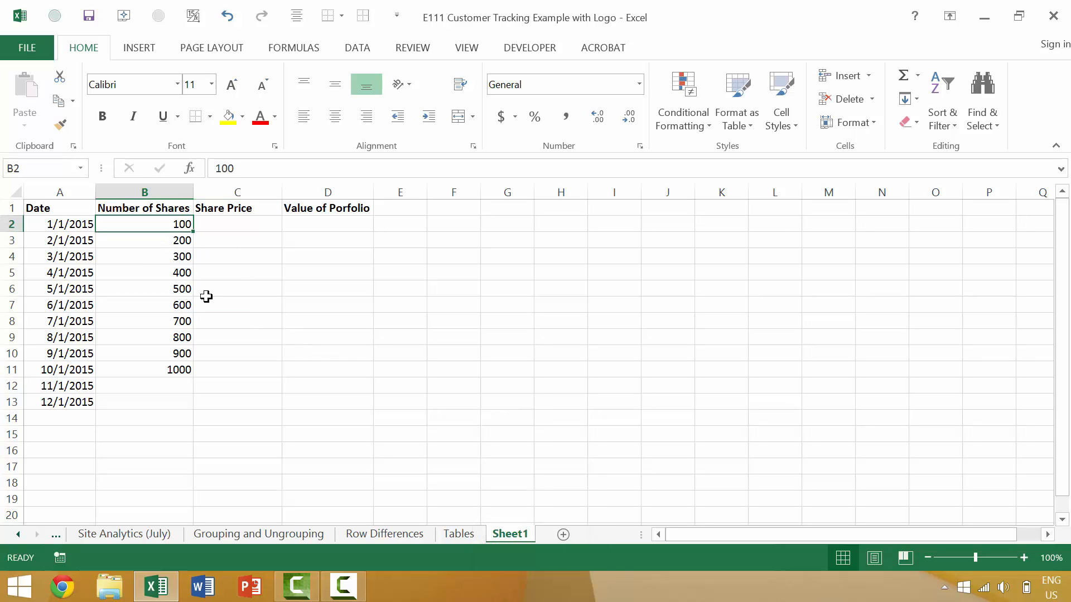
text(1)
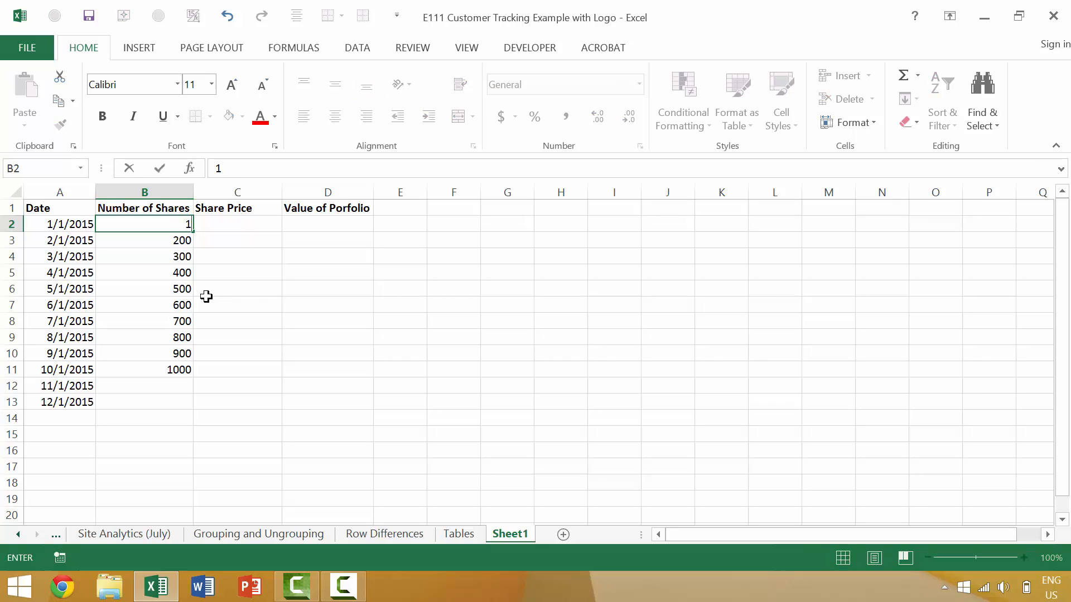
key(Tab)
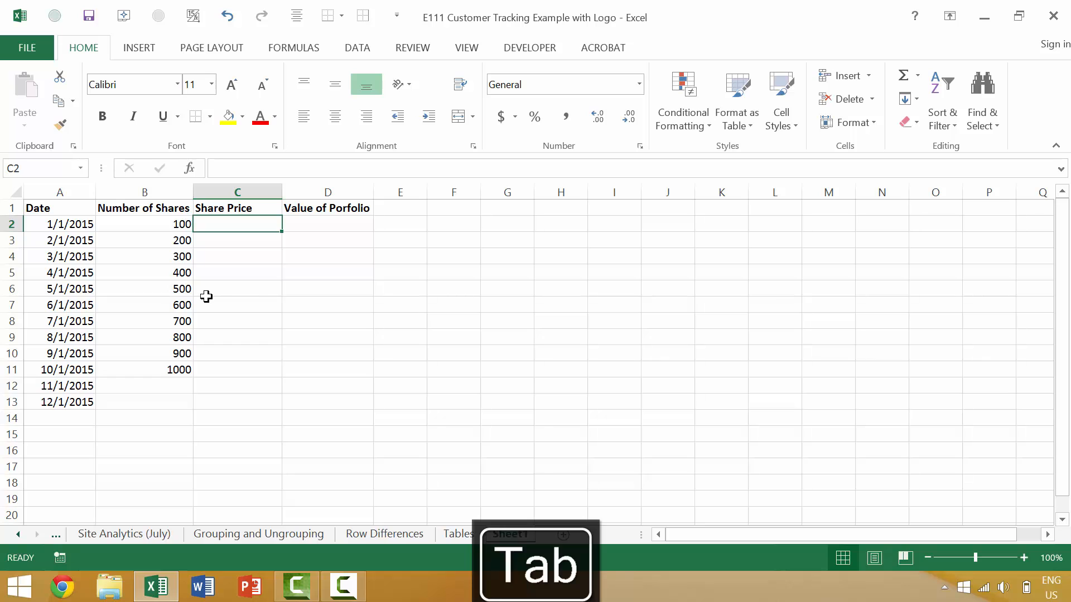
- Give January a share price of 20 and a portfolio value formula =B2*C2 (2000)
text(20)
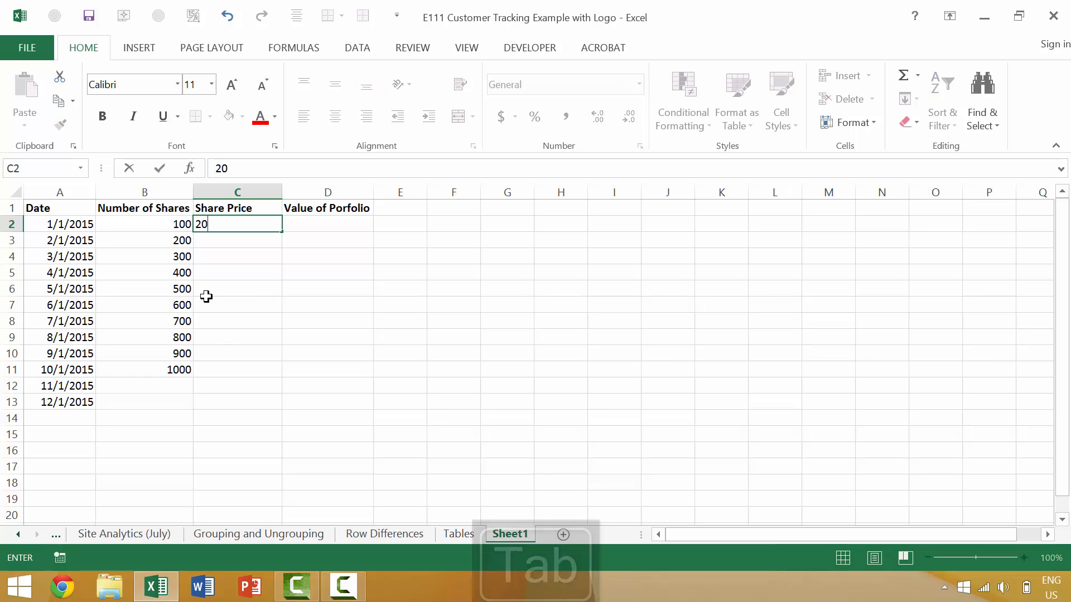
key(Tab)
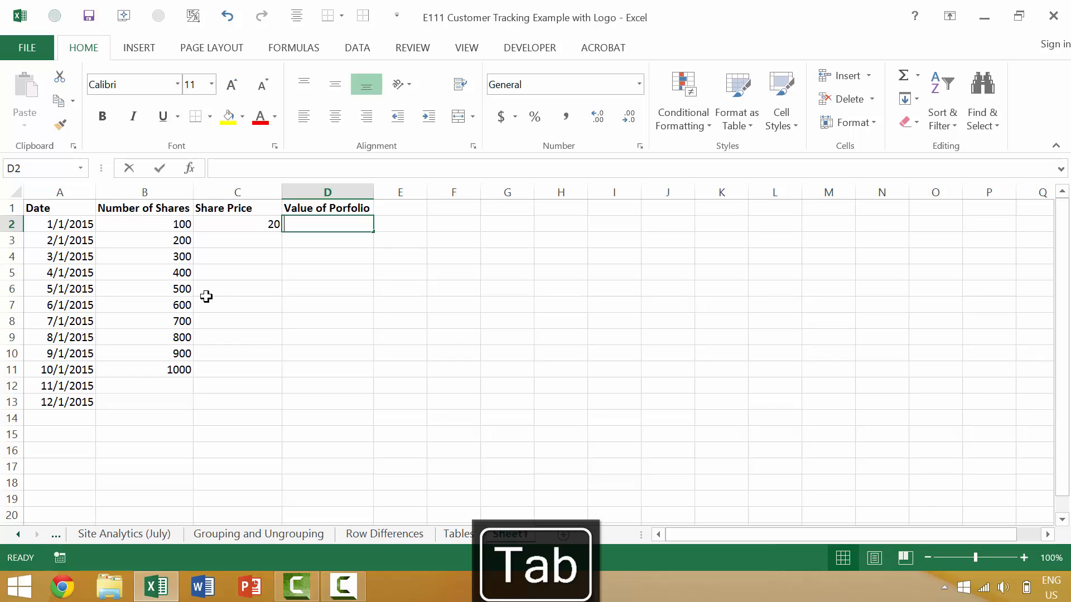
text(=)
click(187, 224)
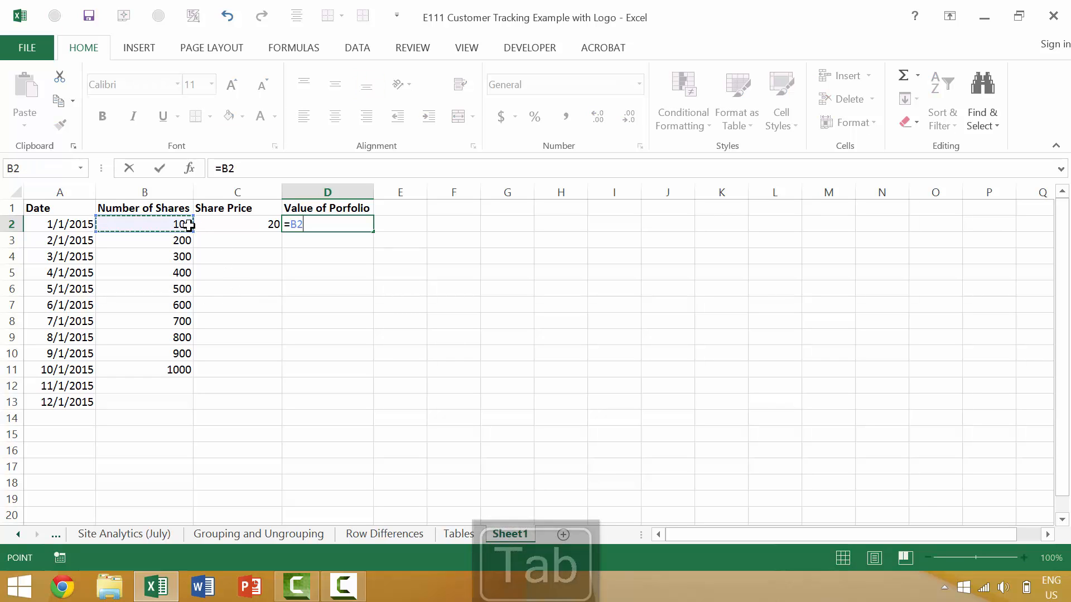
text(*)
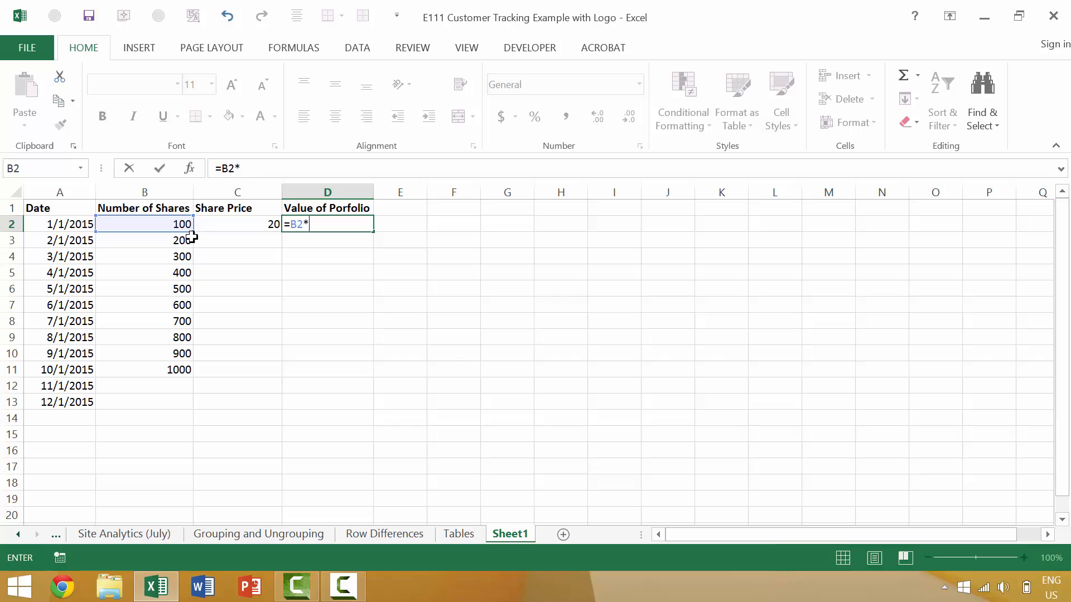
click(219, 225)
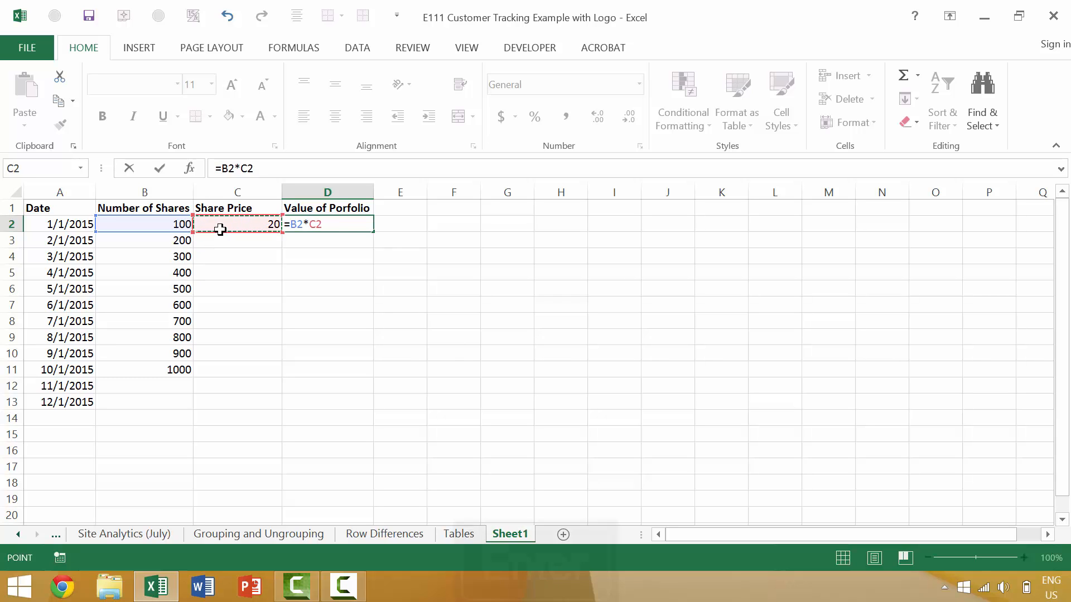
key(Return)
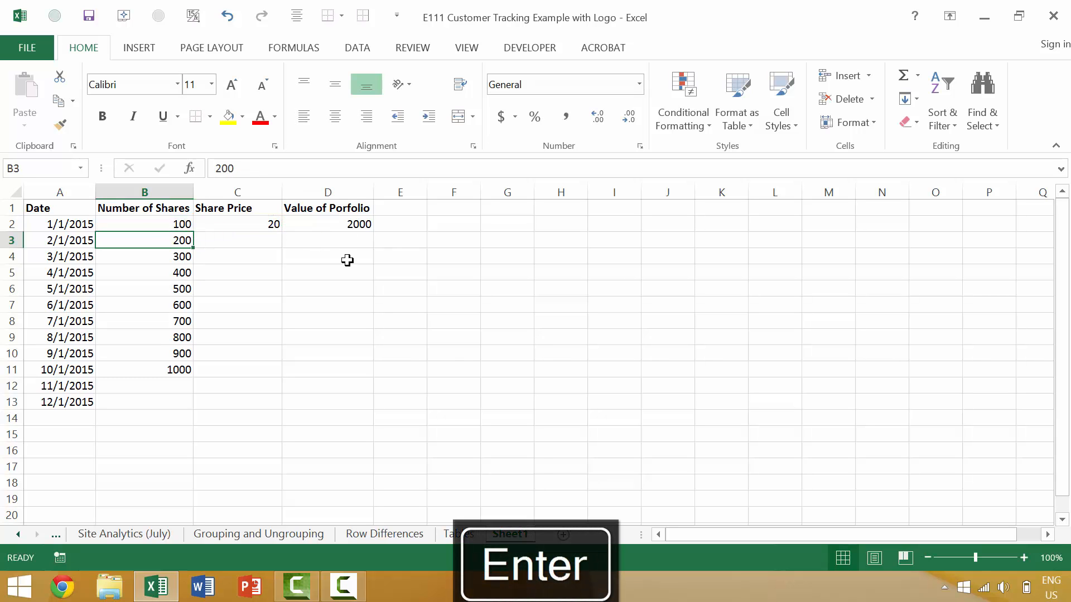
- Enter February's share count of 200 and share price of 21
text(200)
key(Caps_Lock)
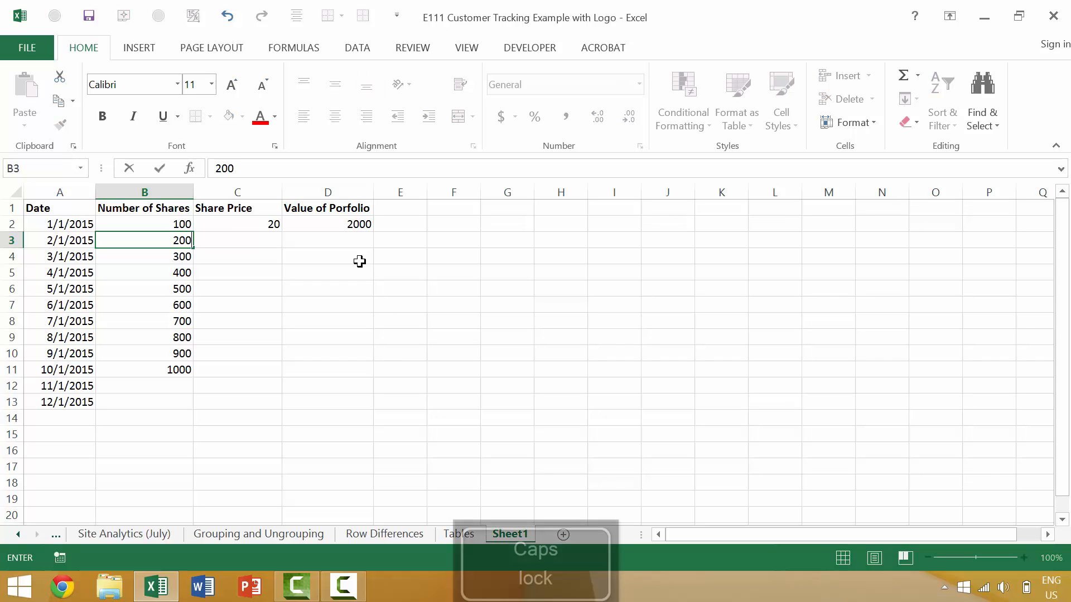
key(Tab)
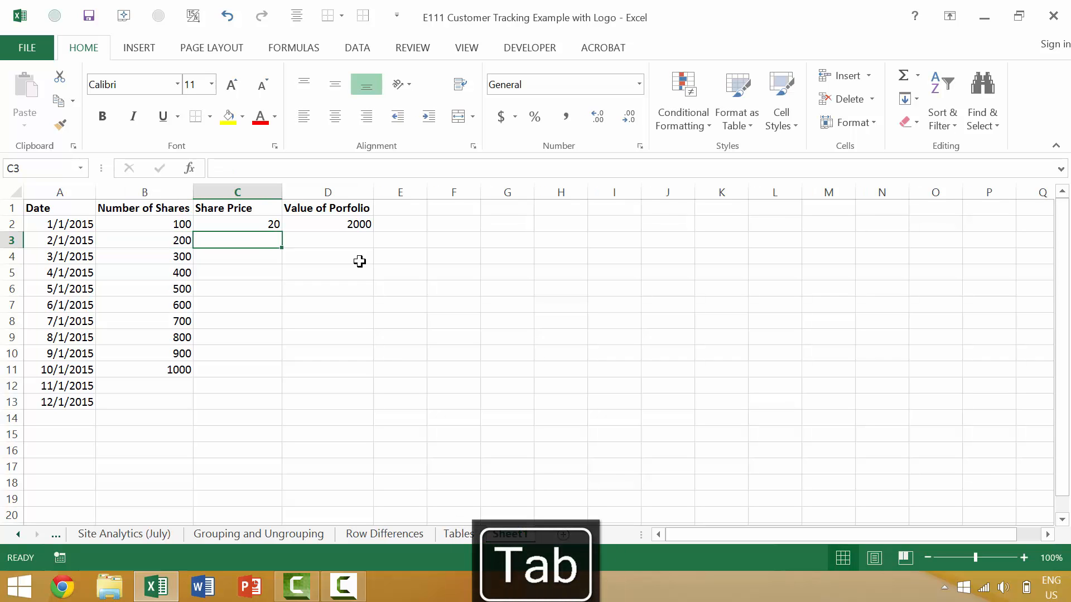
text(21)
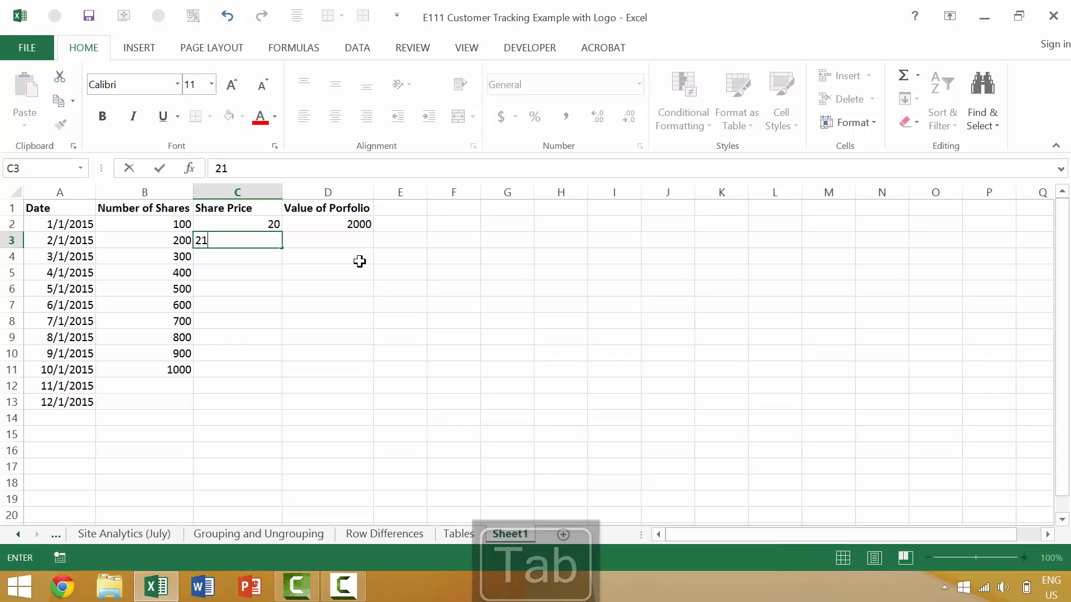
key(Tab)
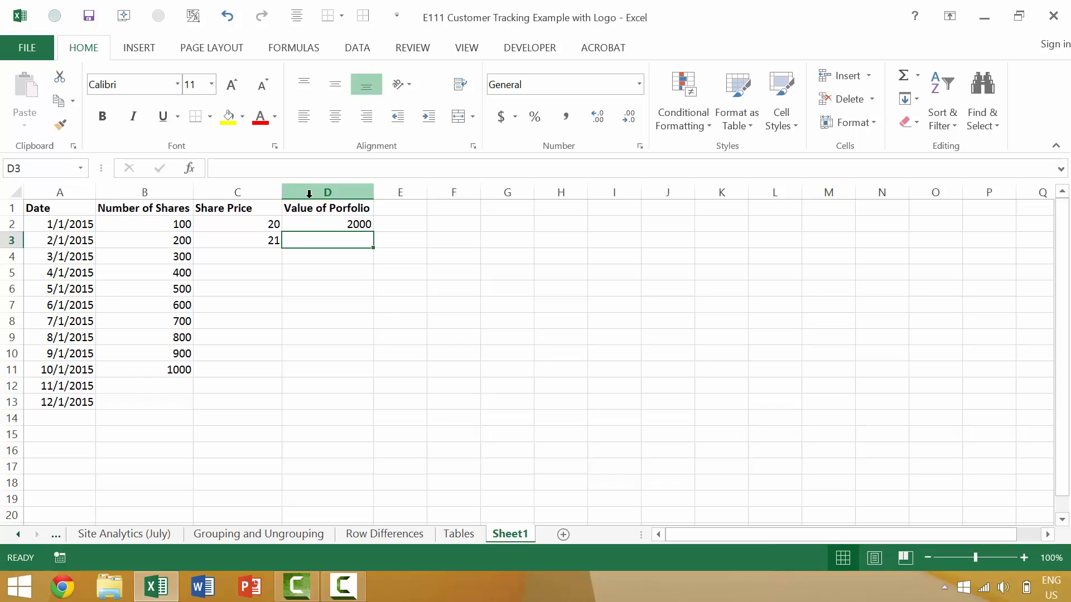
- Calculate February's portfolio value as shares times price, giving 4200
text(=)
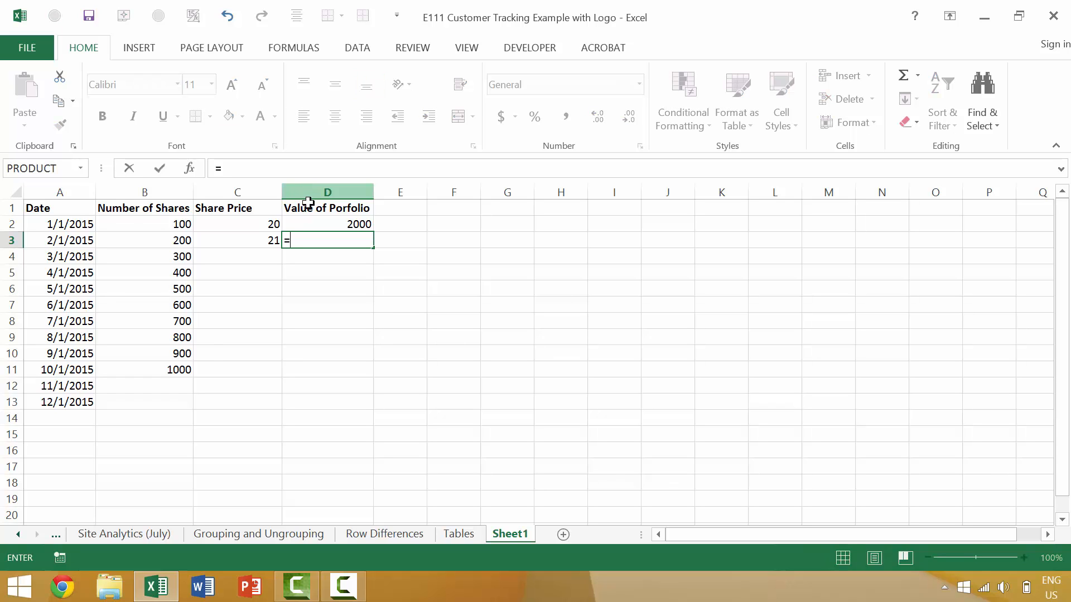
click(145, 236)
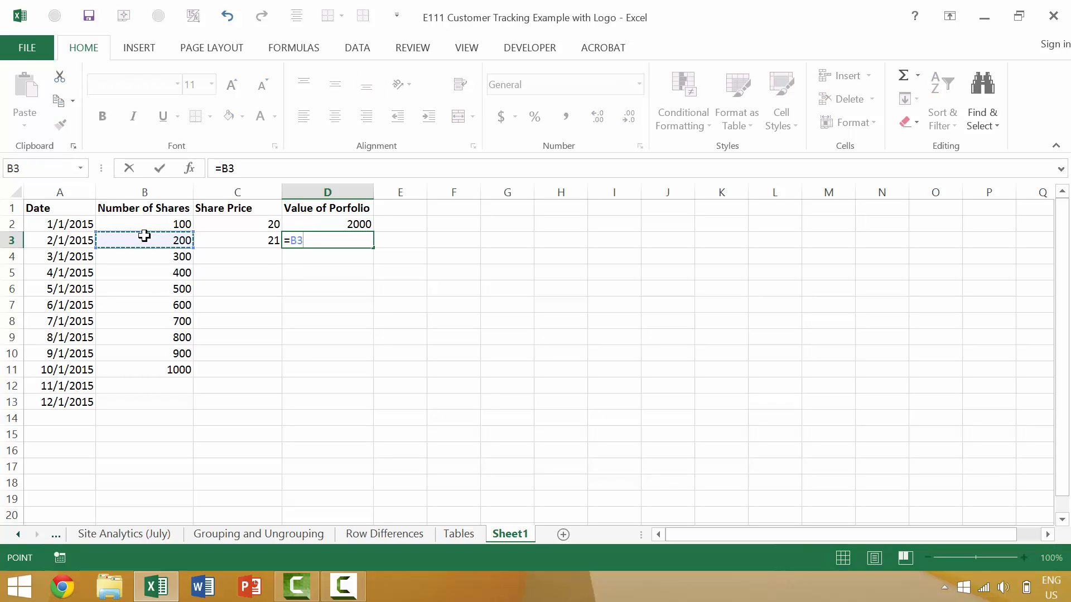
text(*)
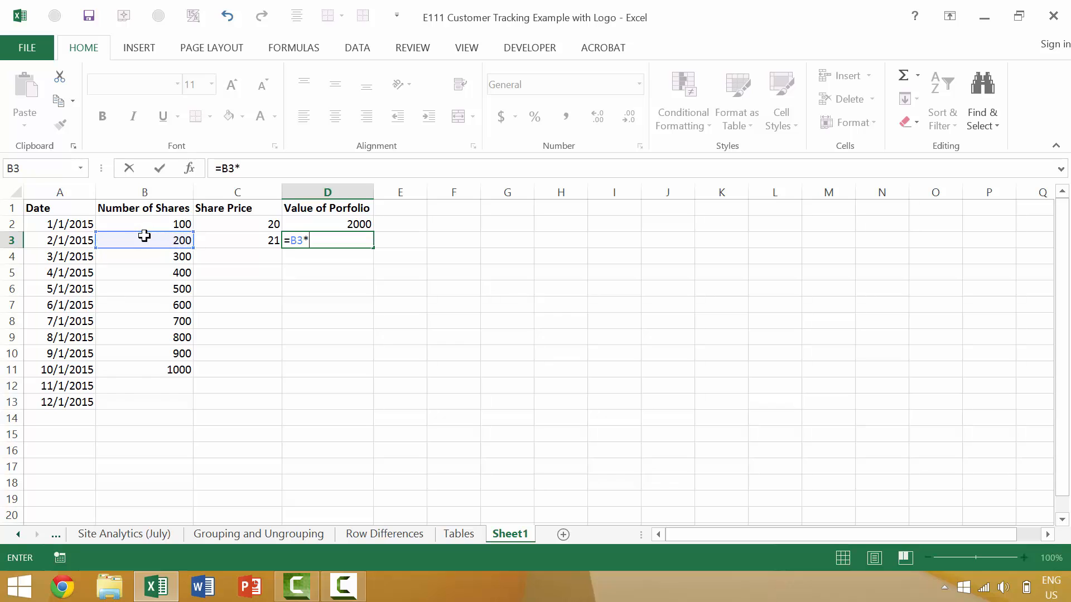
click(260, 244)
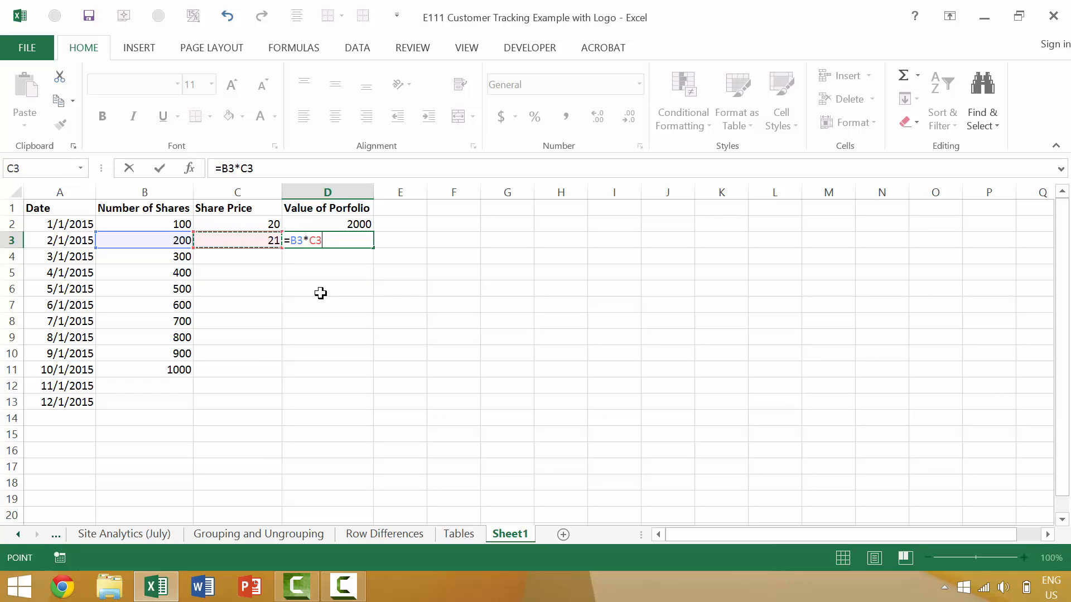
key(Tab)
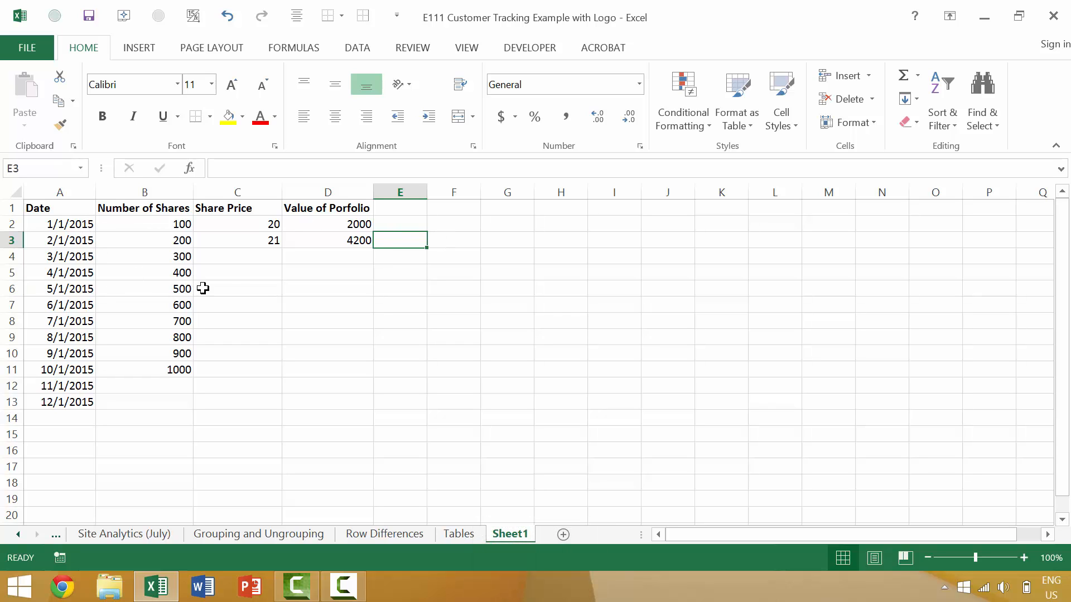
- Give March a share price of 22 and portfolio value =B4*C4 (6600)
click(258, 255)
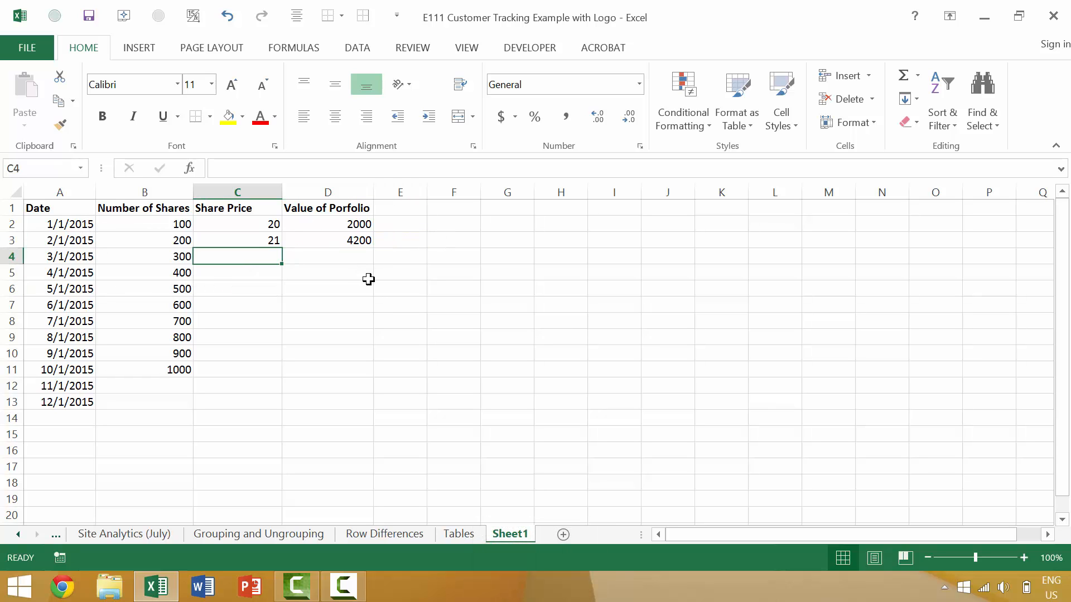
text(22)
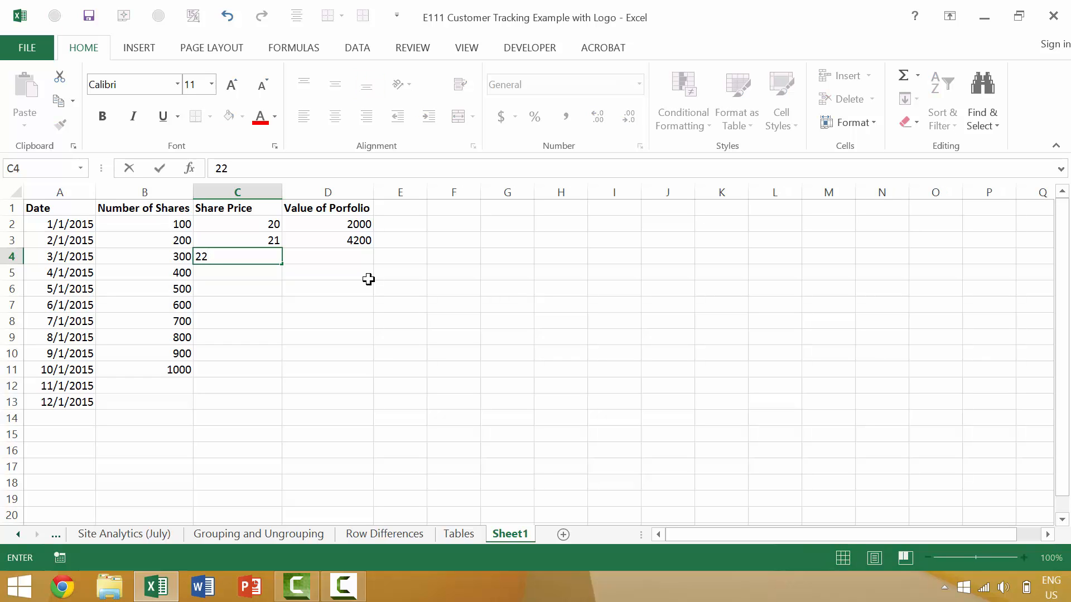
key(Tab)
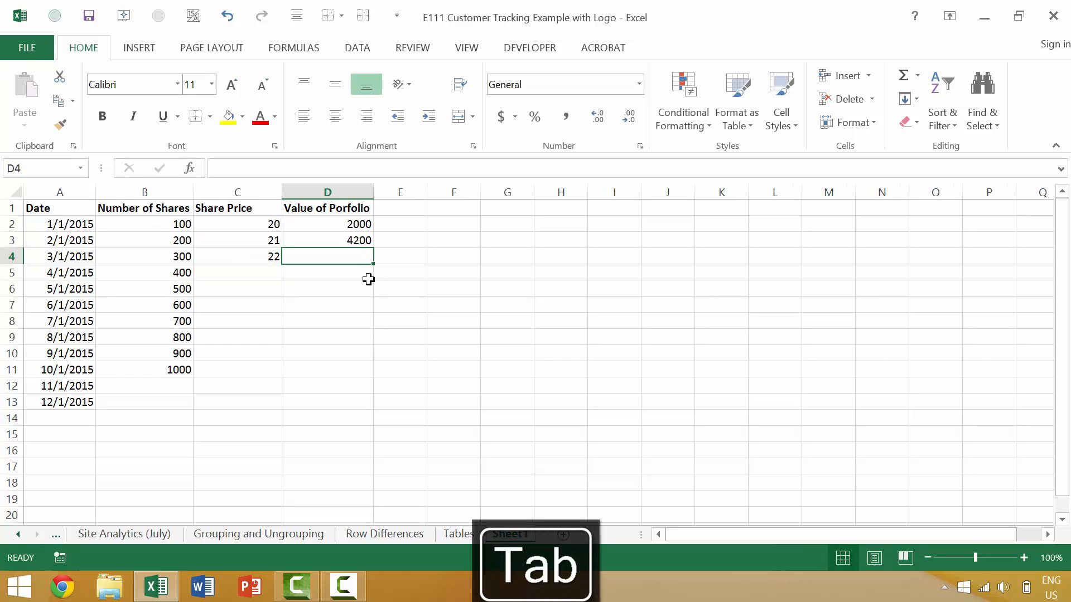
text(=)
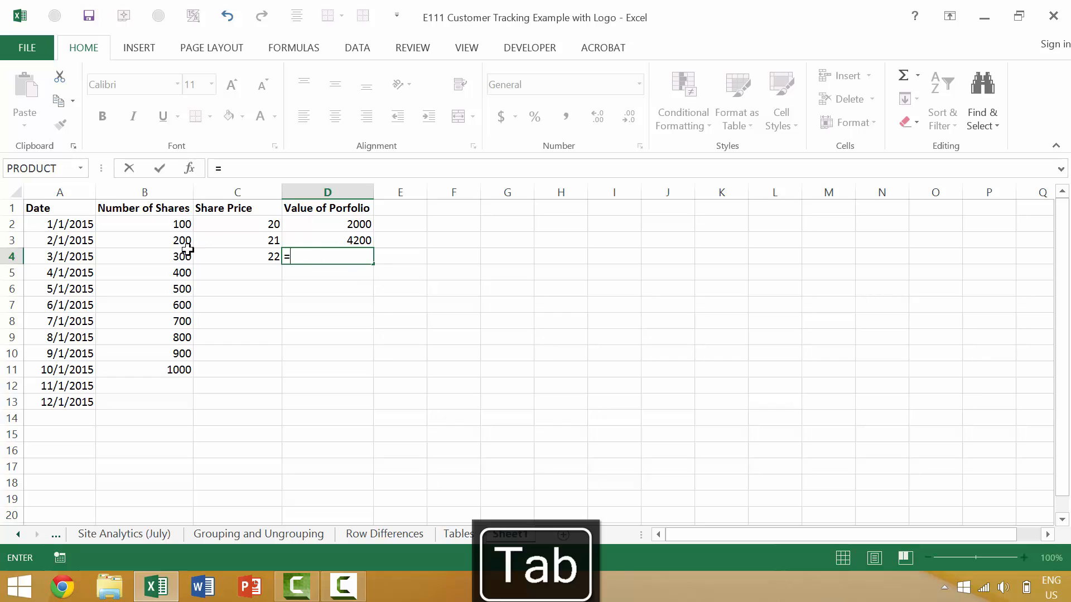
click(177, 259)
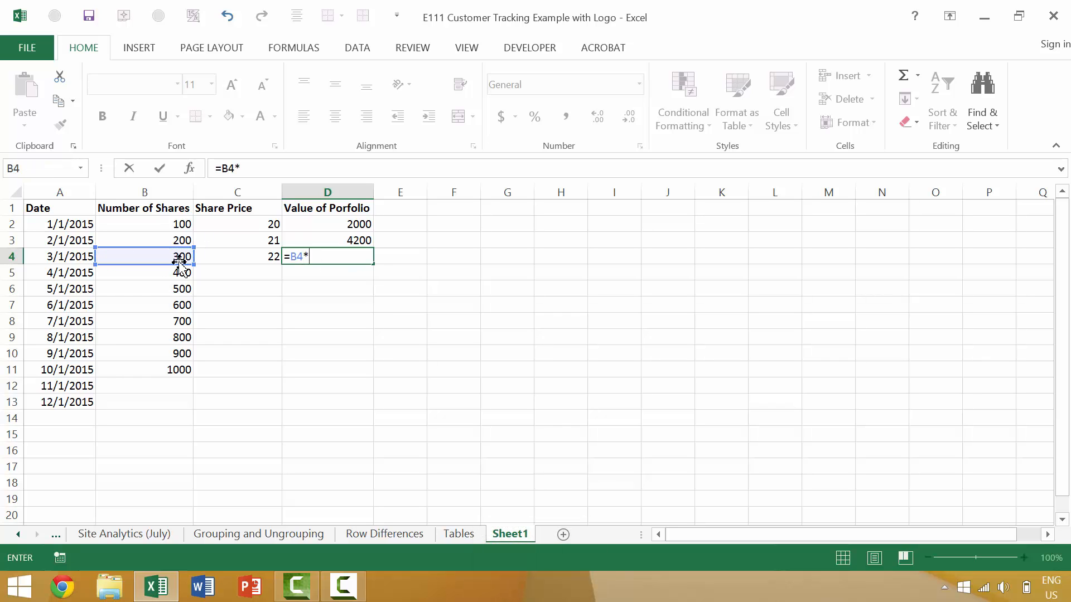
text(*)
click(247, 259)
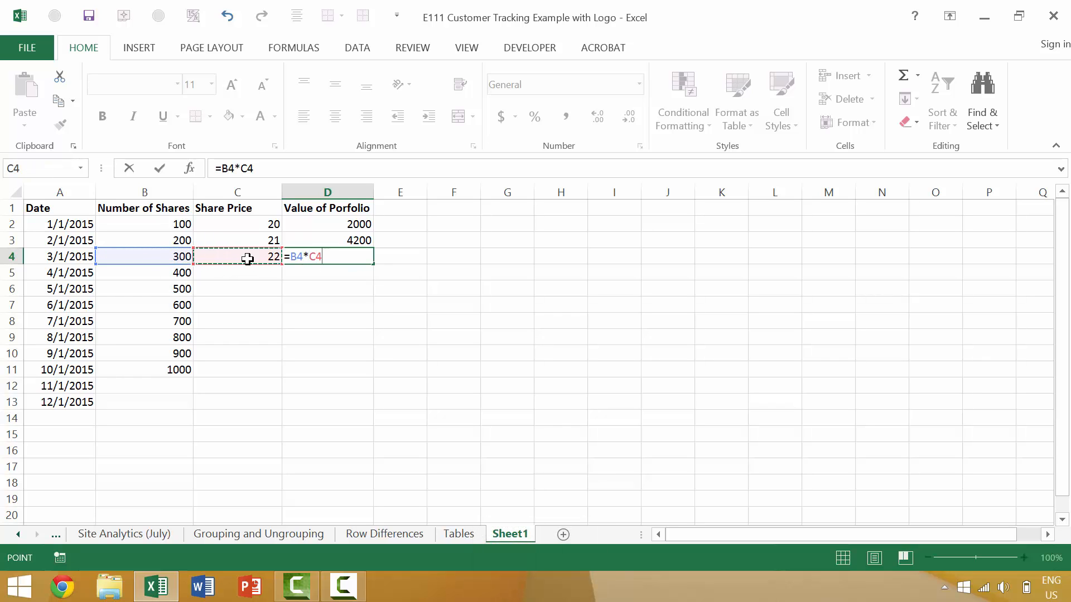
key(Tab)
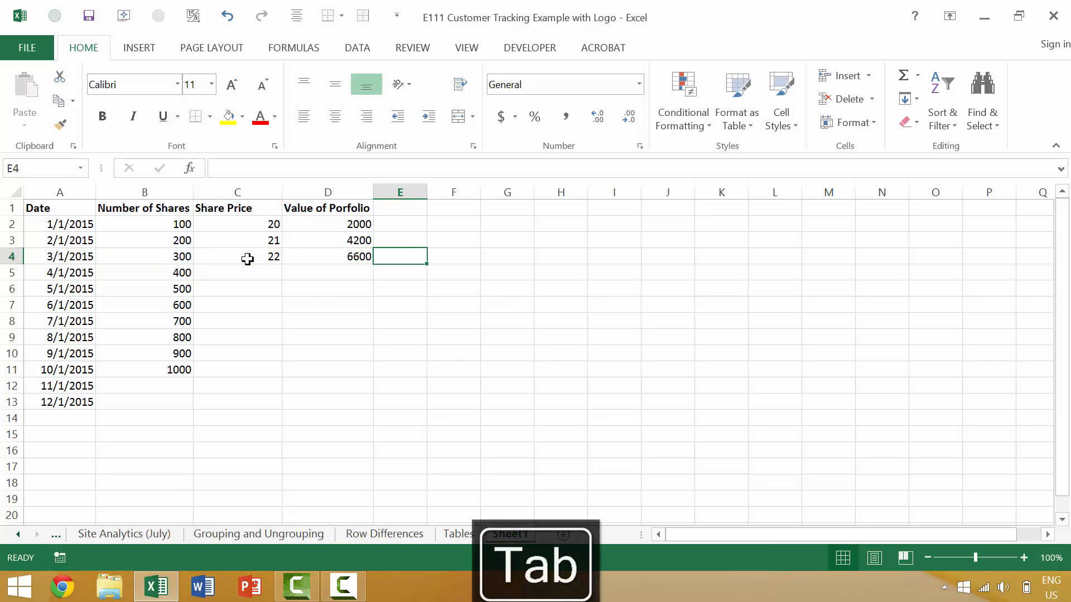
- Convert A2:D13 to a table, then undo the conversion
drag(78, 217, 320, 404)
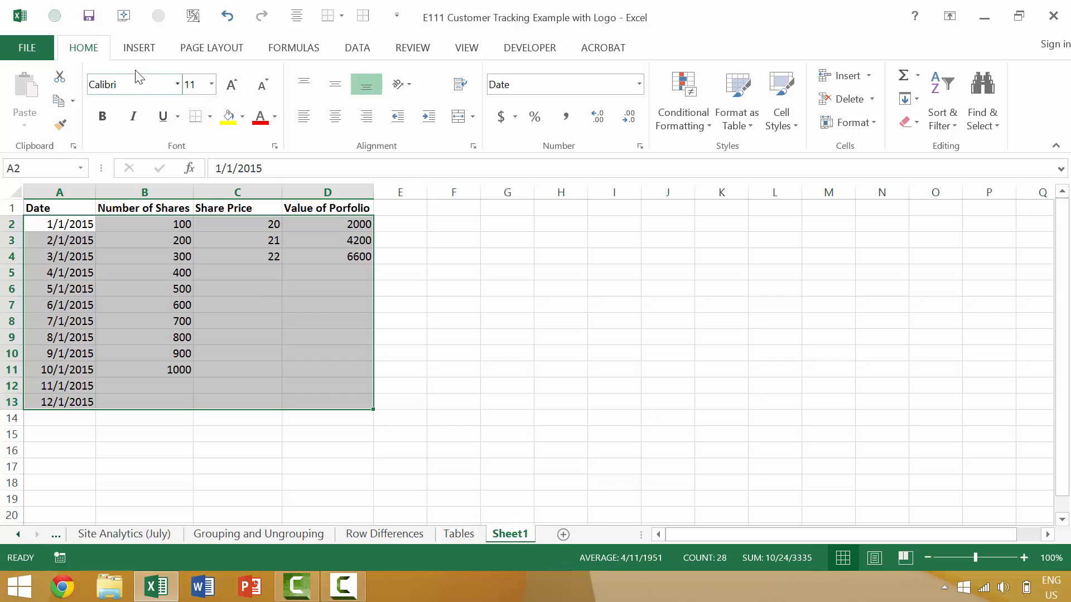
click(146, 53)
click(146, 89)
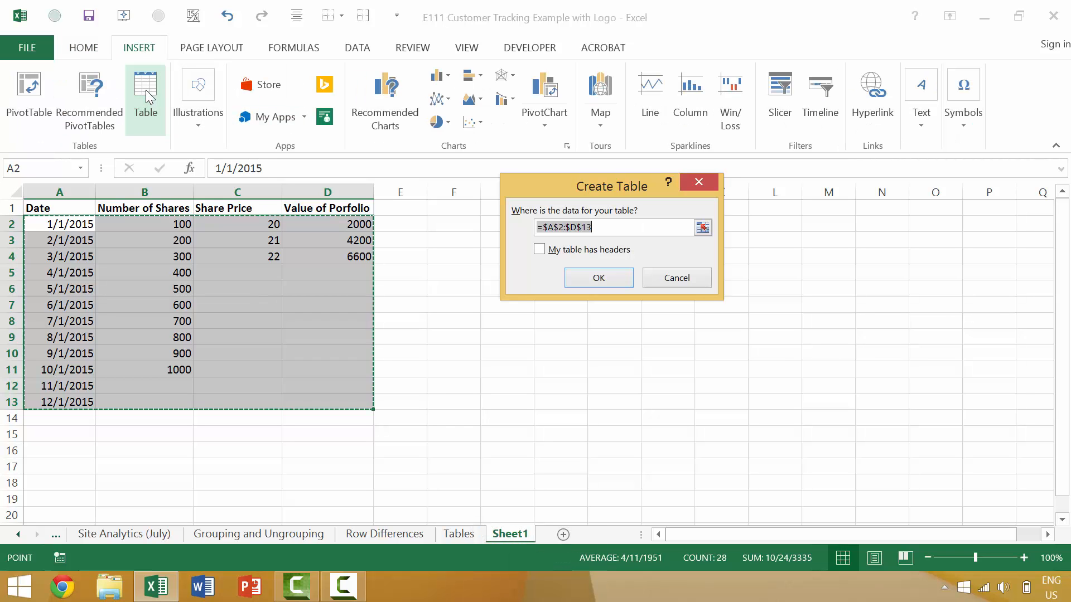
click(621, 281)
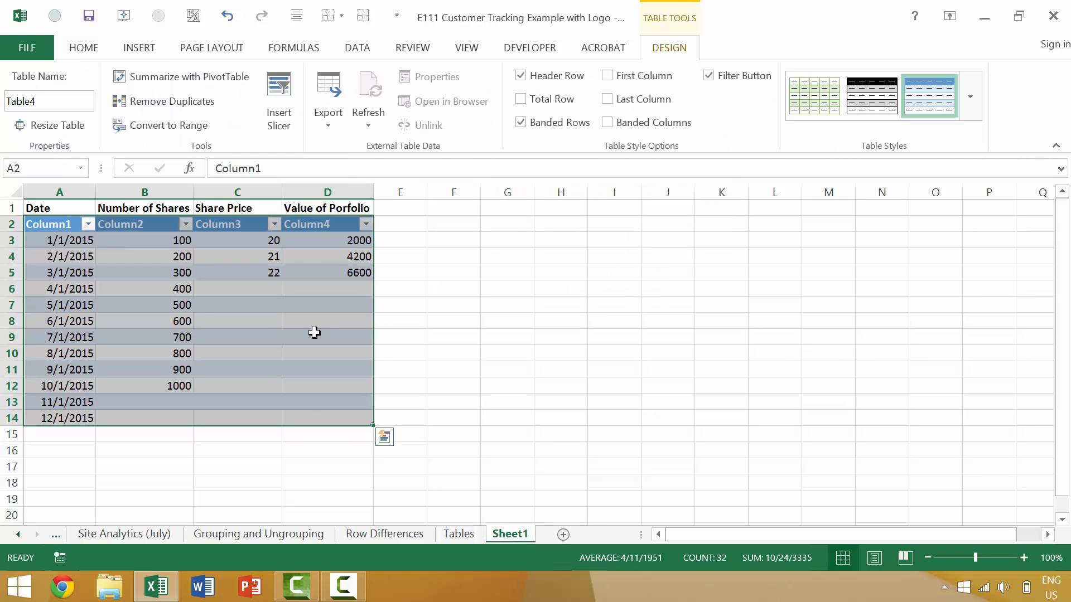
key(ctrl+z)
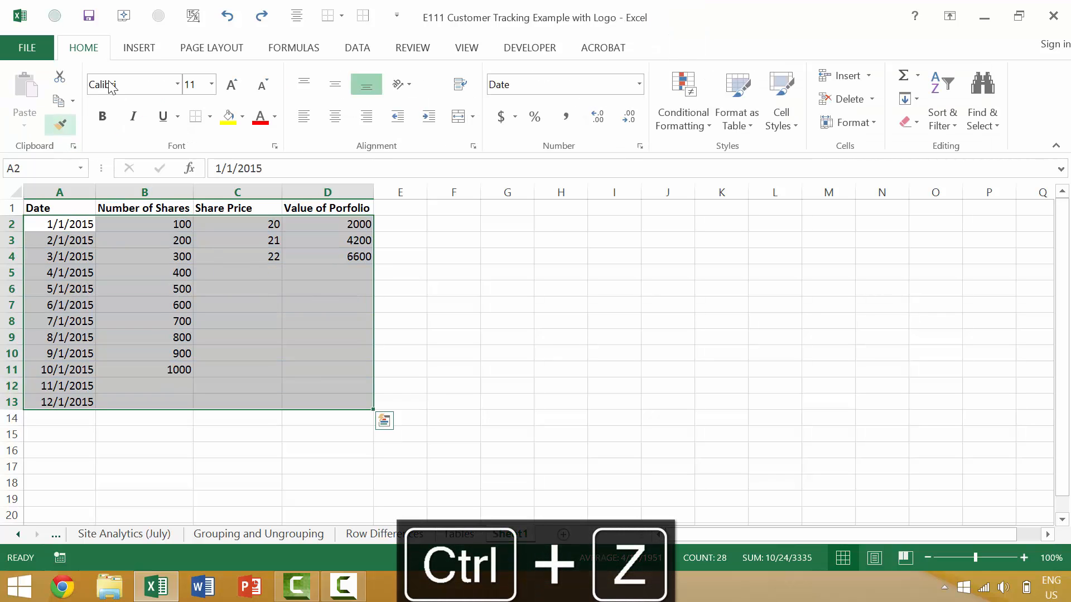
- Recreate the A2:D13 table with its first row as headers, accepting the header-formula warning
click(139, 47)
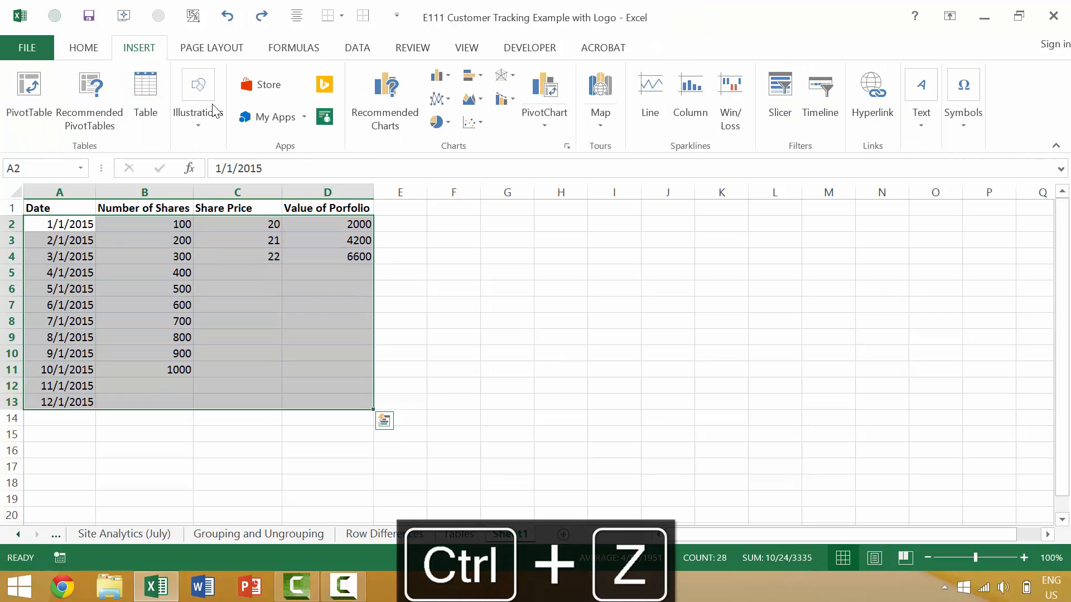
click(198, 96)
click(156, 98)
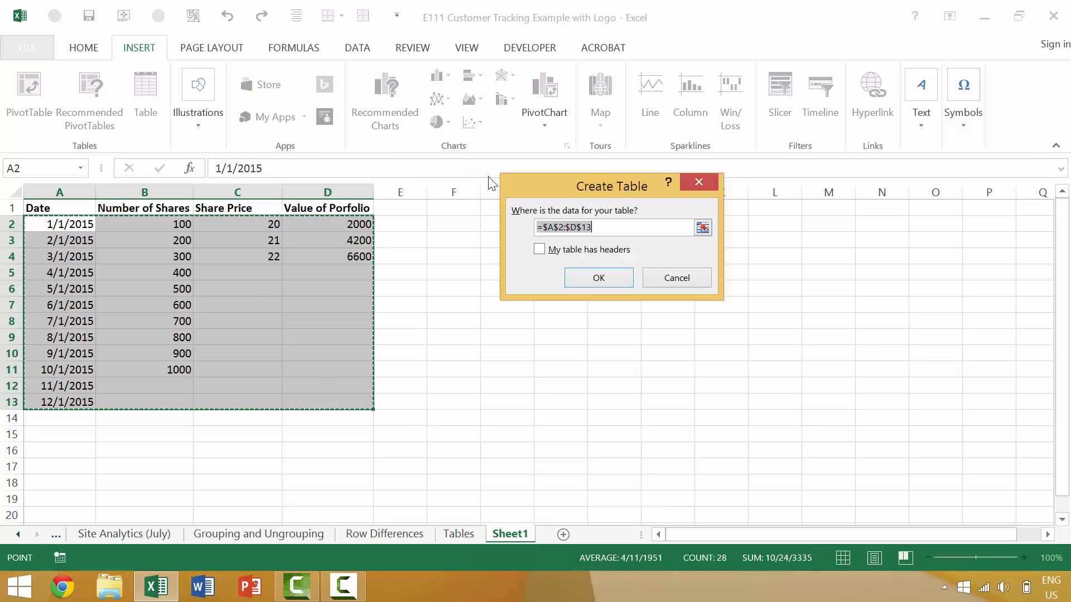
click(540, 250)
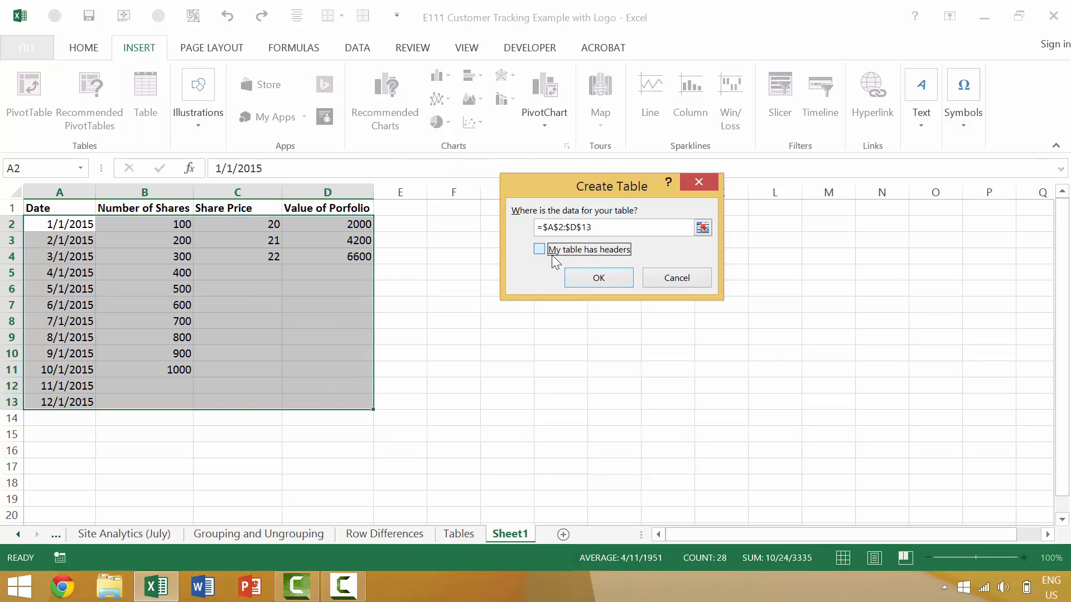
click(591, 274)
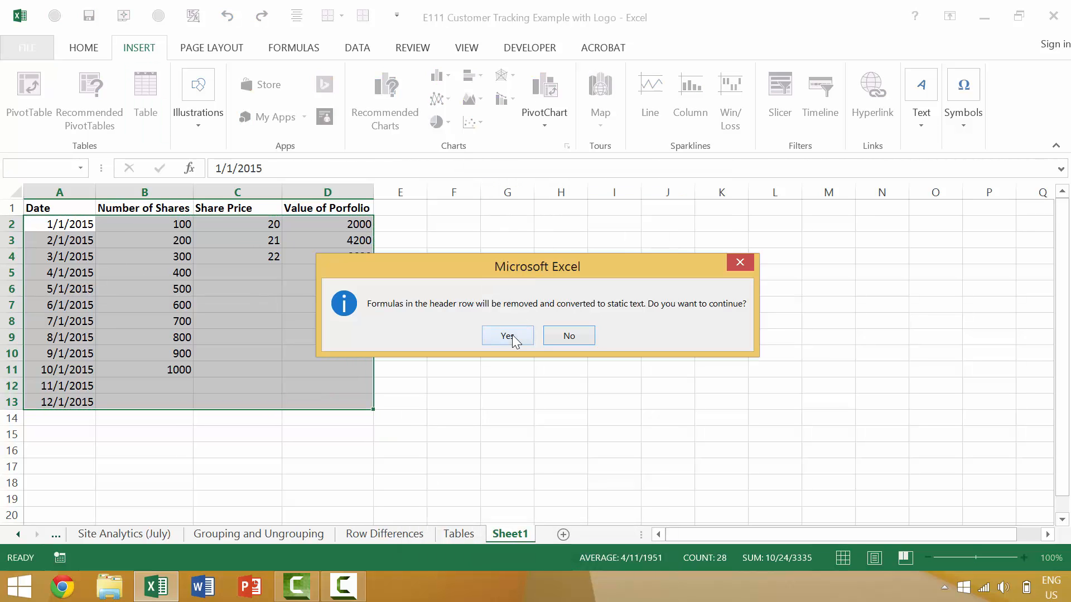
click(508, 336)
- Give April a share price of 23 and a shares-times-price value of 9200
drag(280, 285, 269, 271)
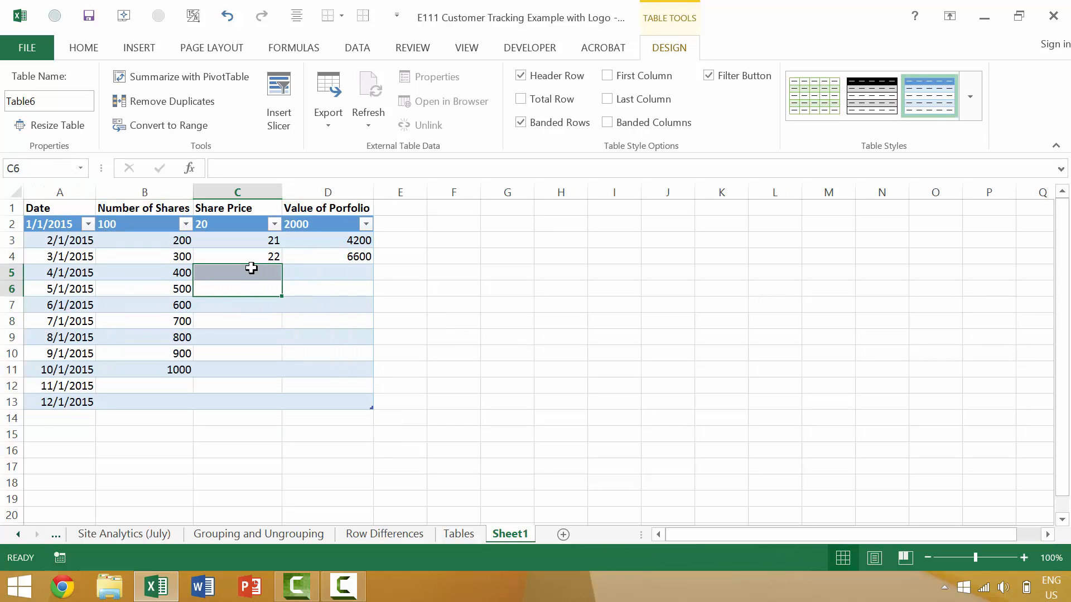
click(255, 271)
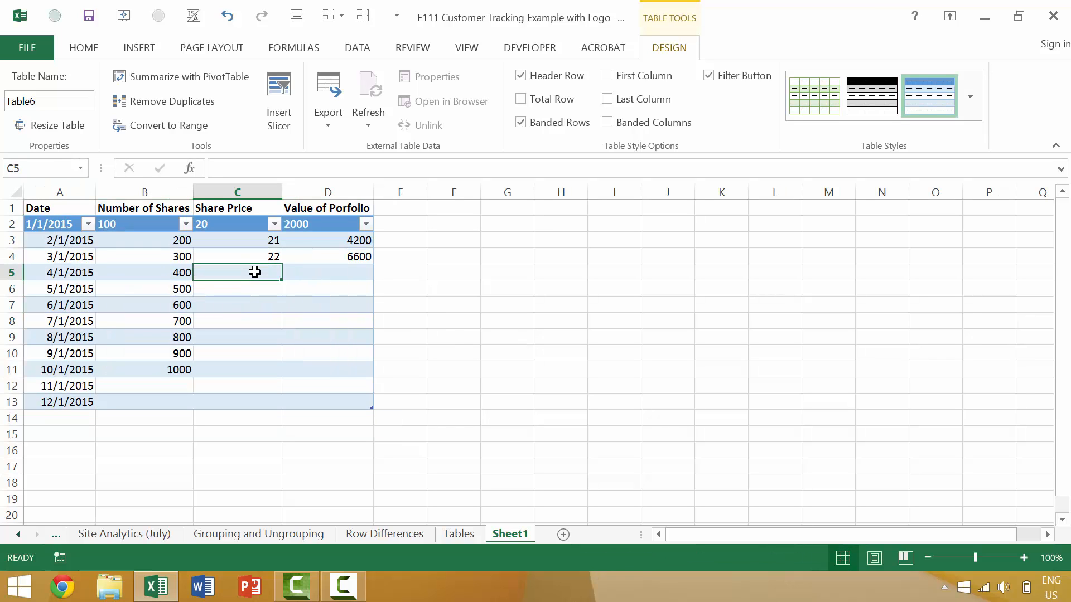
text(23)
key(Tab)
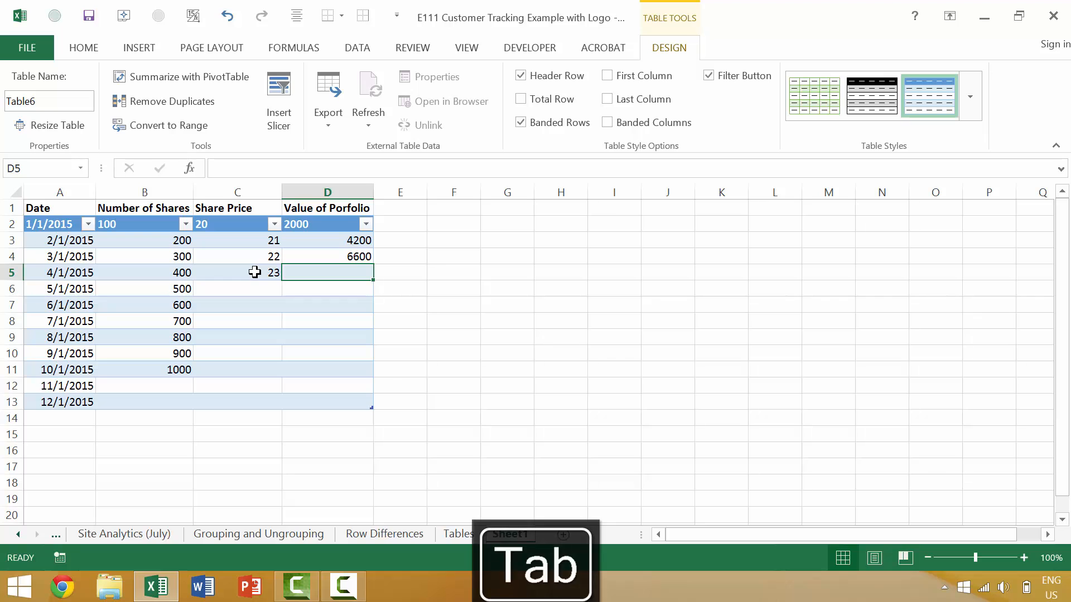
text(=)
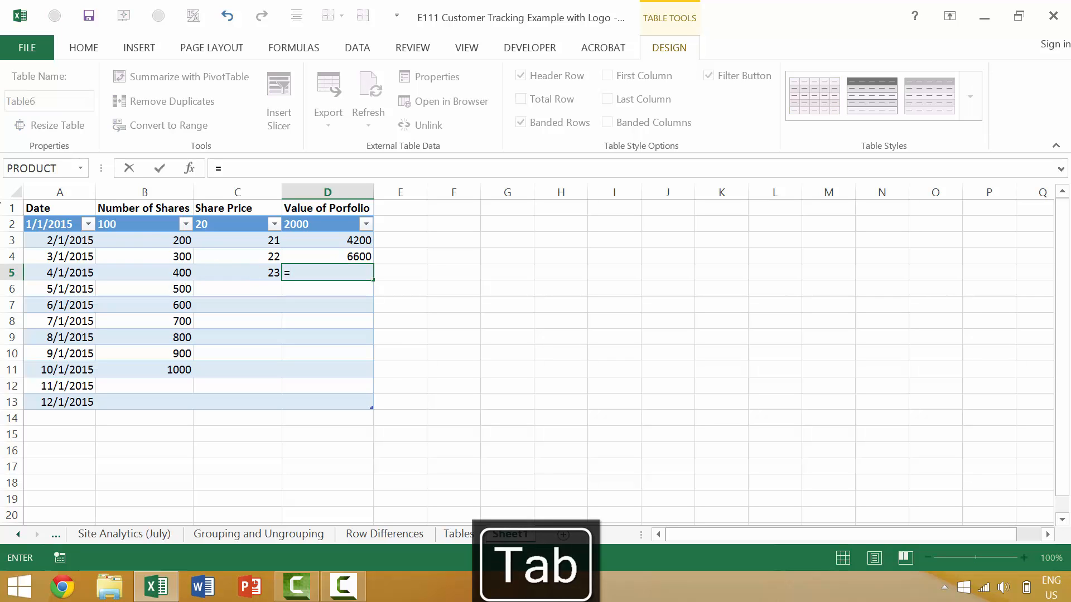
click(159, 272)
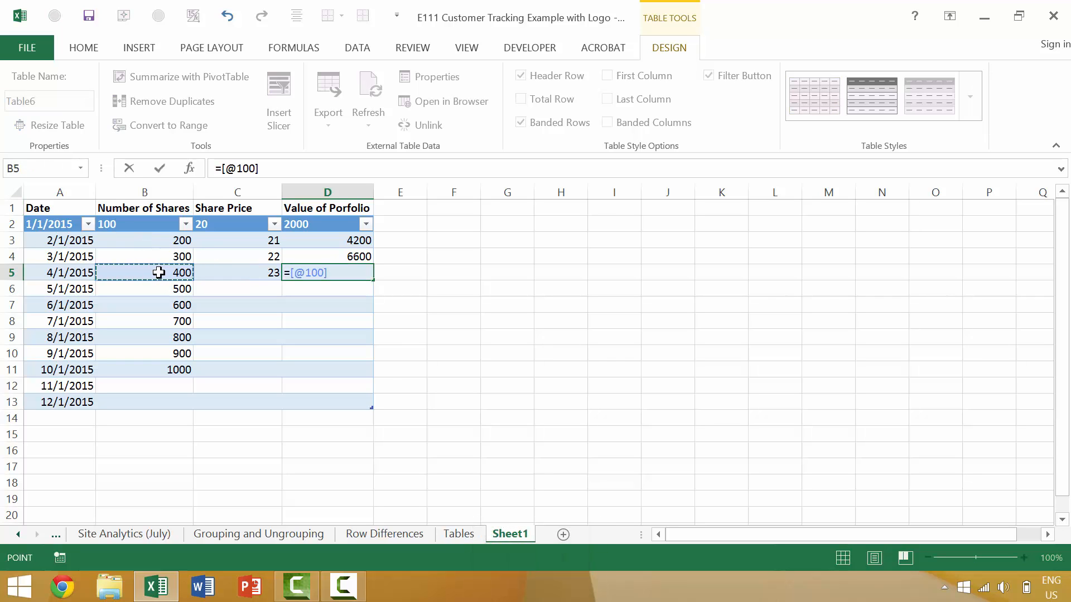
text(*)
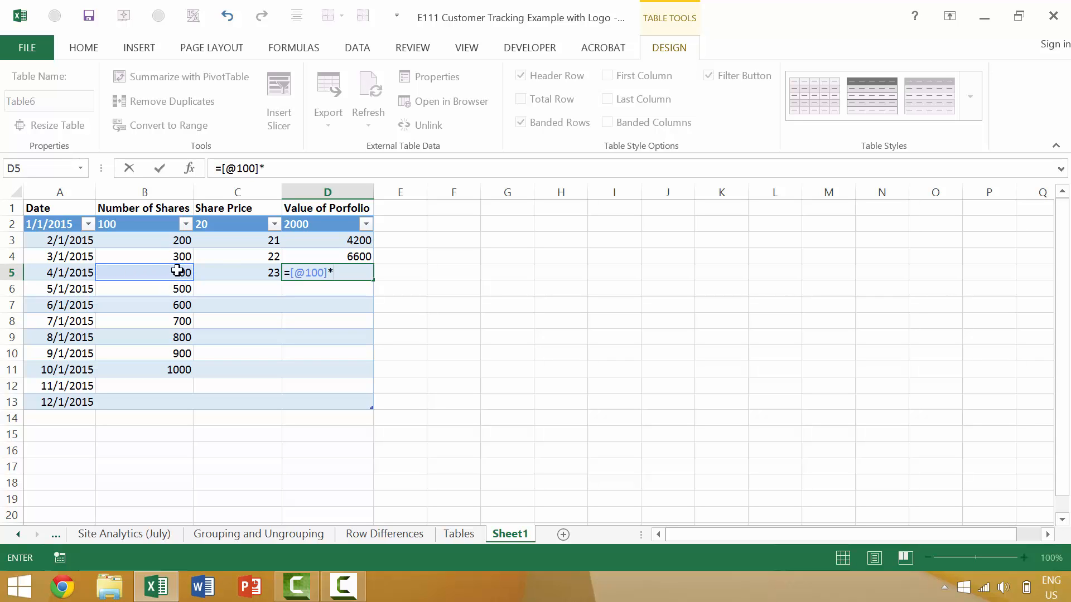
click(226, 272)
key(Tab)
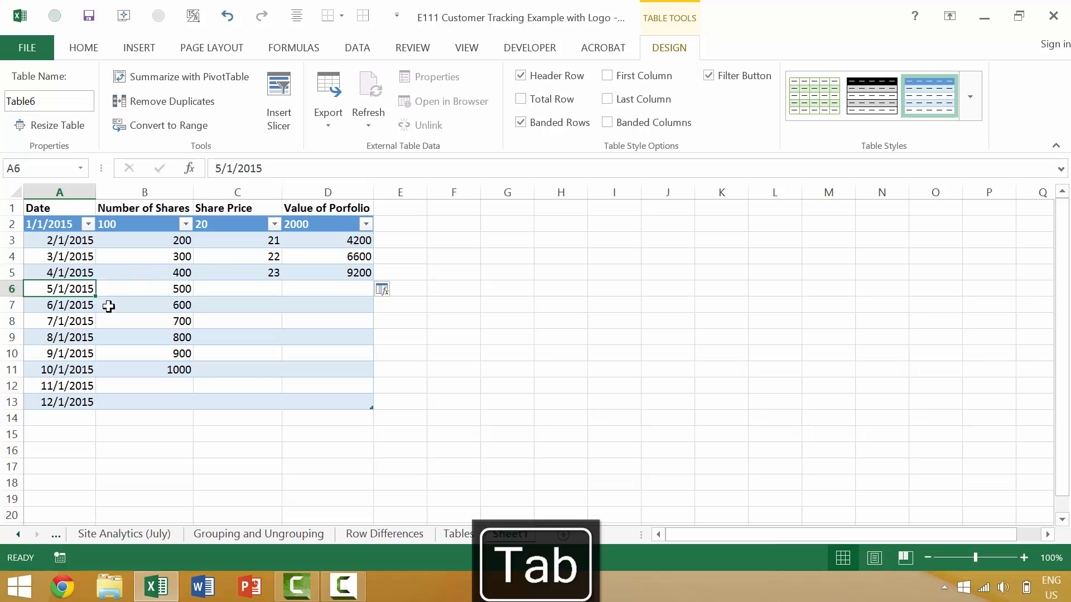
- Give May a share price of 24 and a shares-times-price value of 12000, then check the formula
key(Tab)
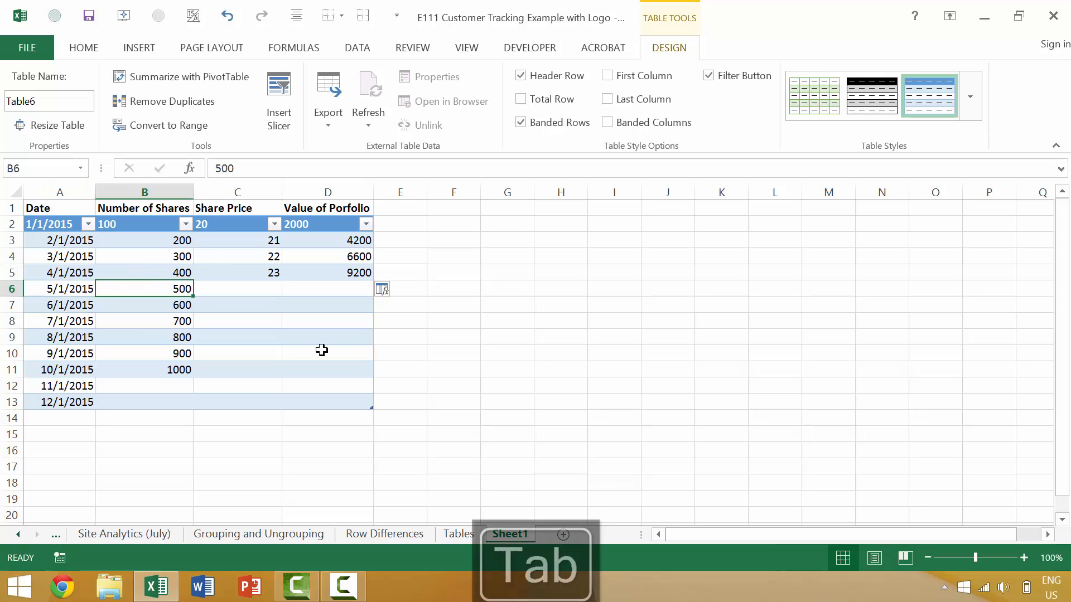
key(Tab)
text(24)
key(Tab)
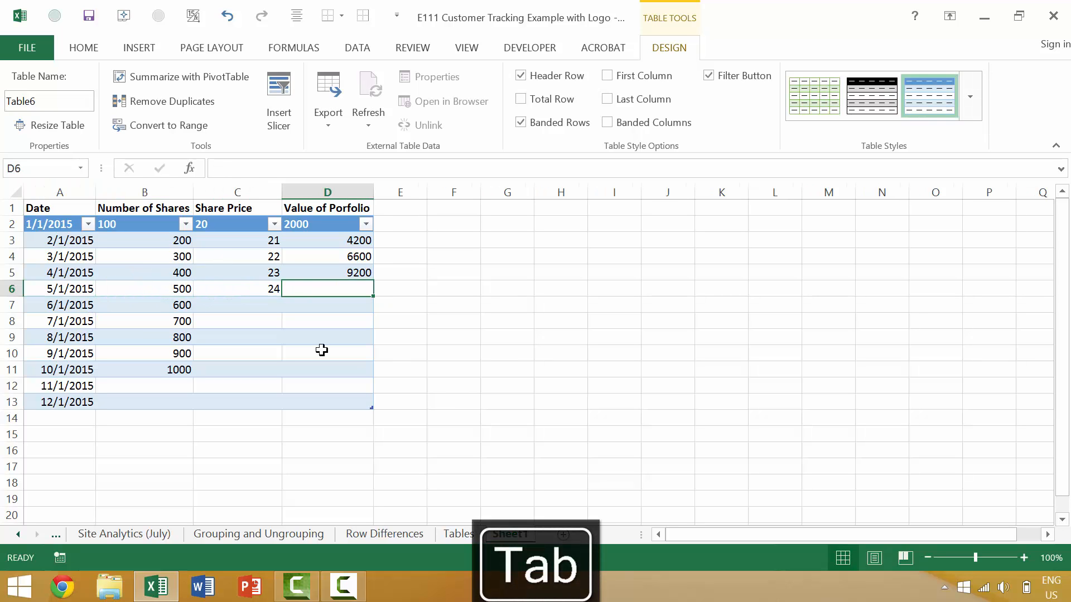
text(=)
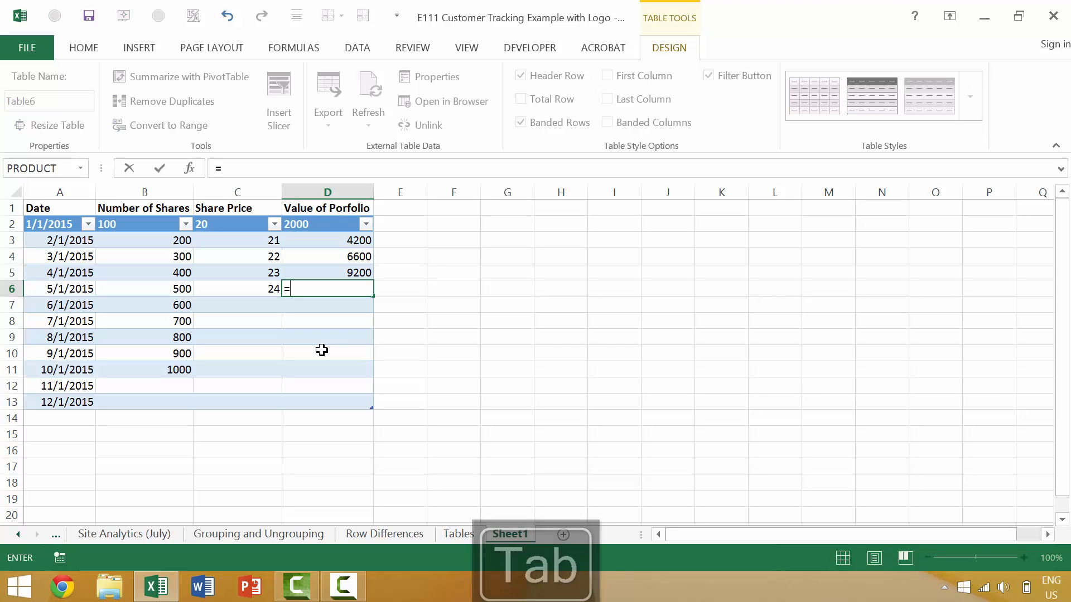
click(182, 288)
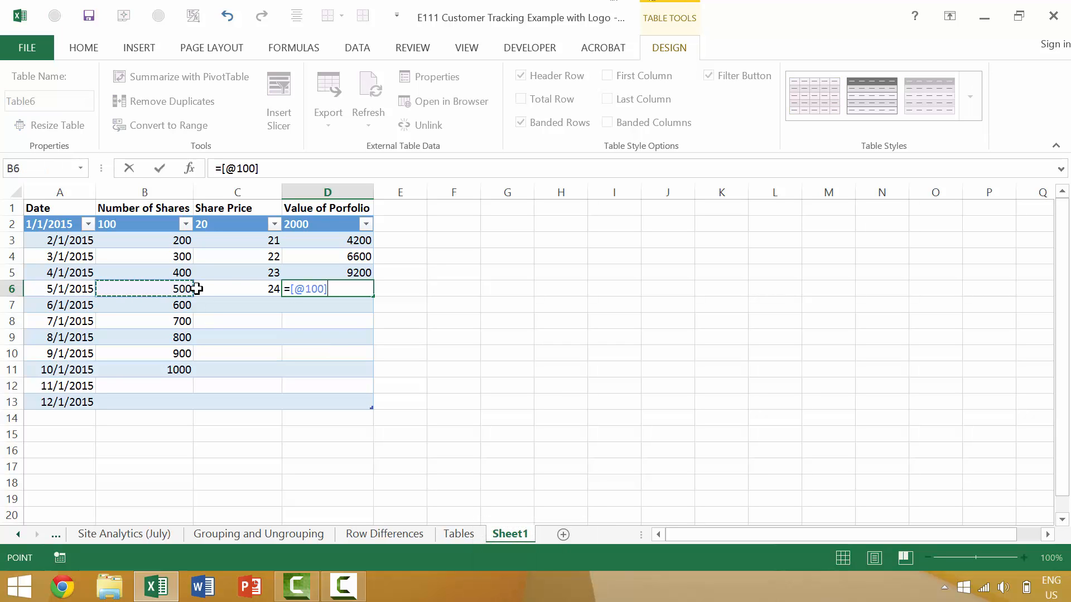
text(*)
key(shift+BackSpace)
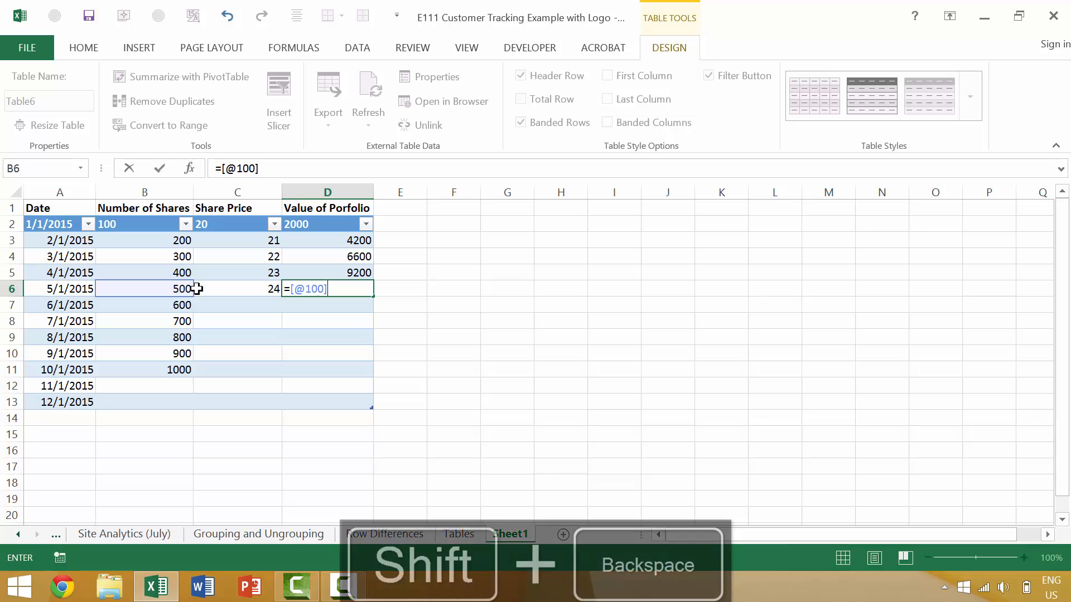
text(*)
key(BackSpace)
key(BackSpace)
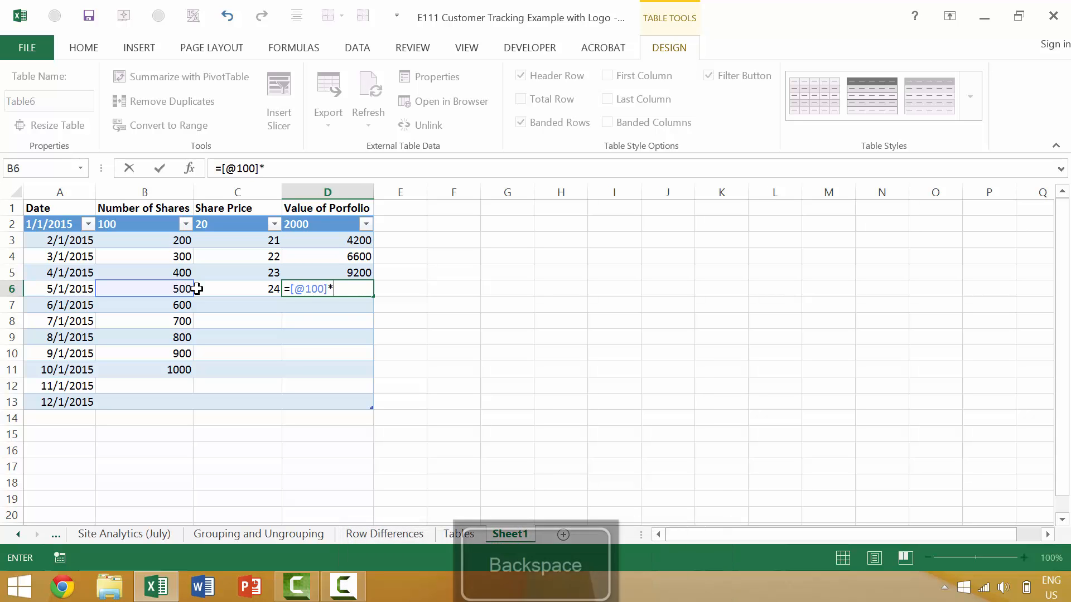
key(BackSpace)
key(BackSpace)
key(BackSpace)
key(BackSpace)
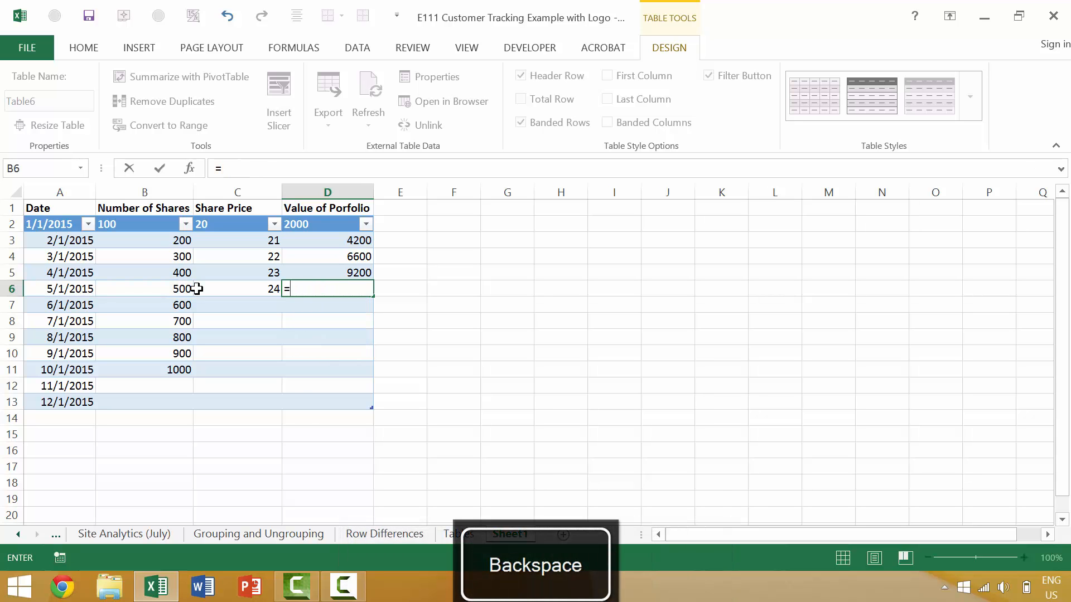
click(181, 291)
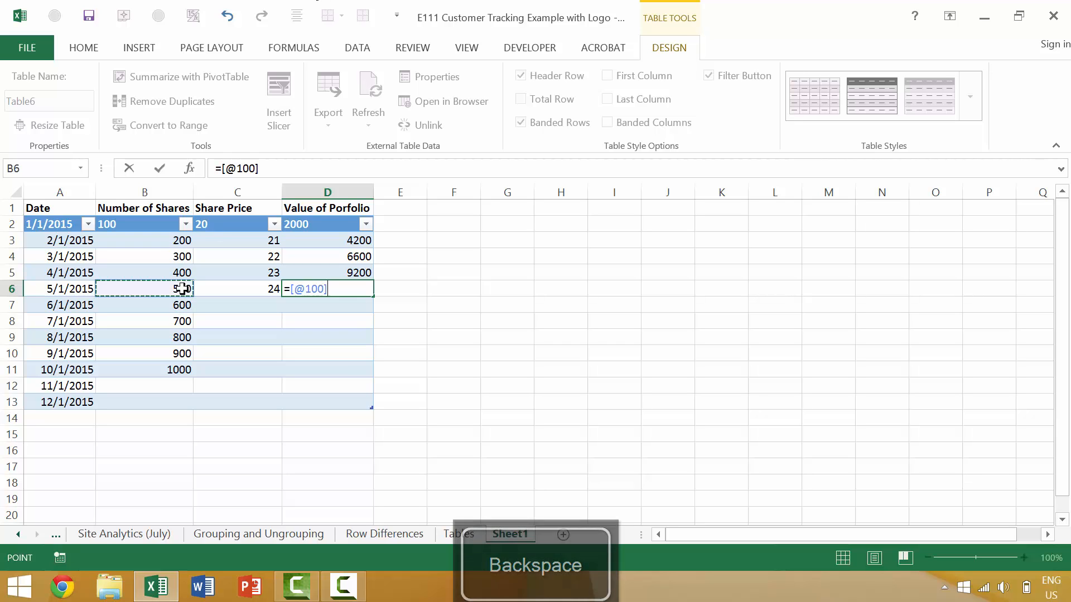
text(*)
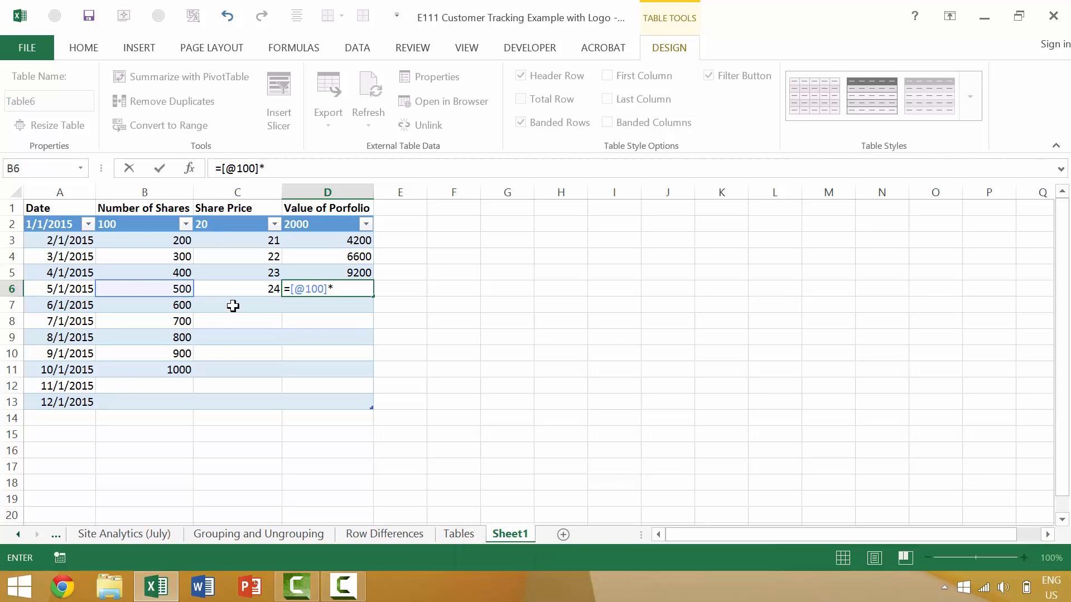
click(266, 290)
key(Return)
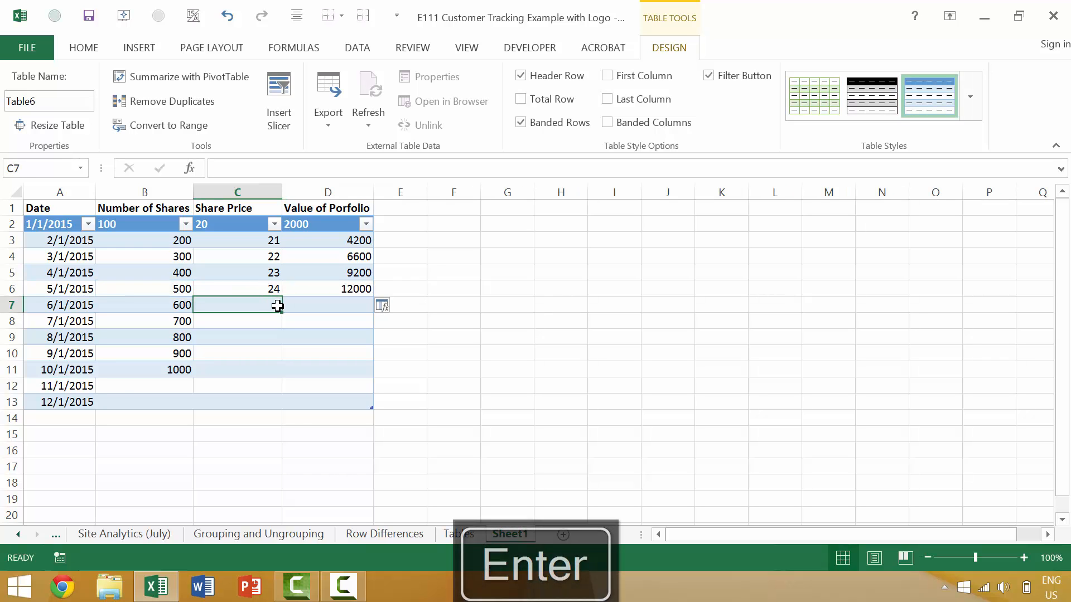
click(355, 292)
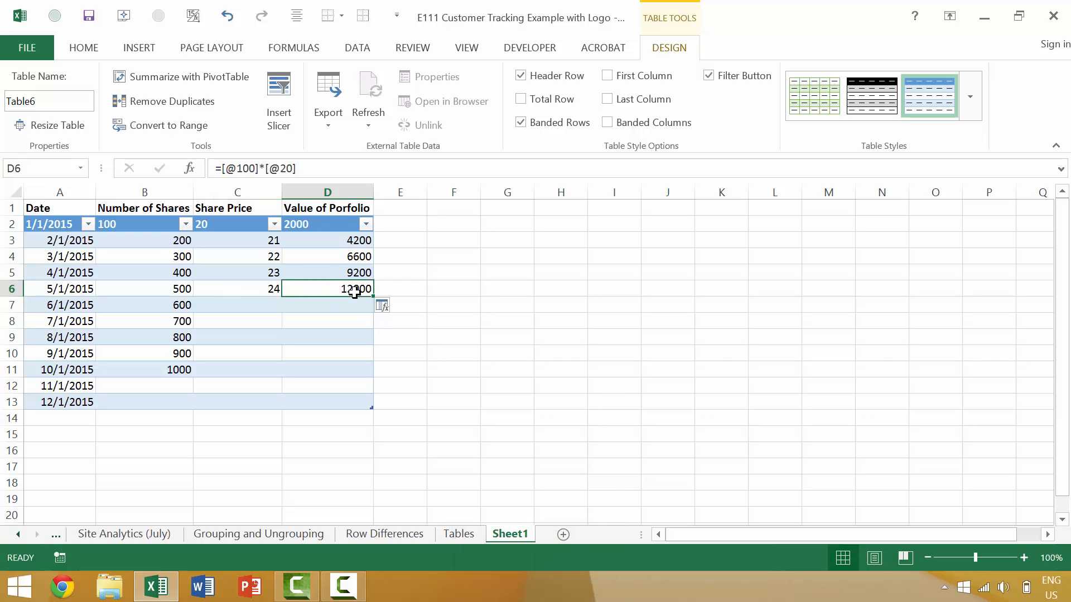
- Give June a share price of 25 and portfolio value =B7*C7 (15000), then select A2:D13
key(Tab)
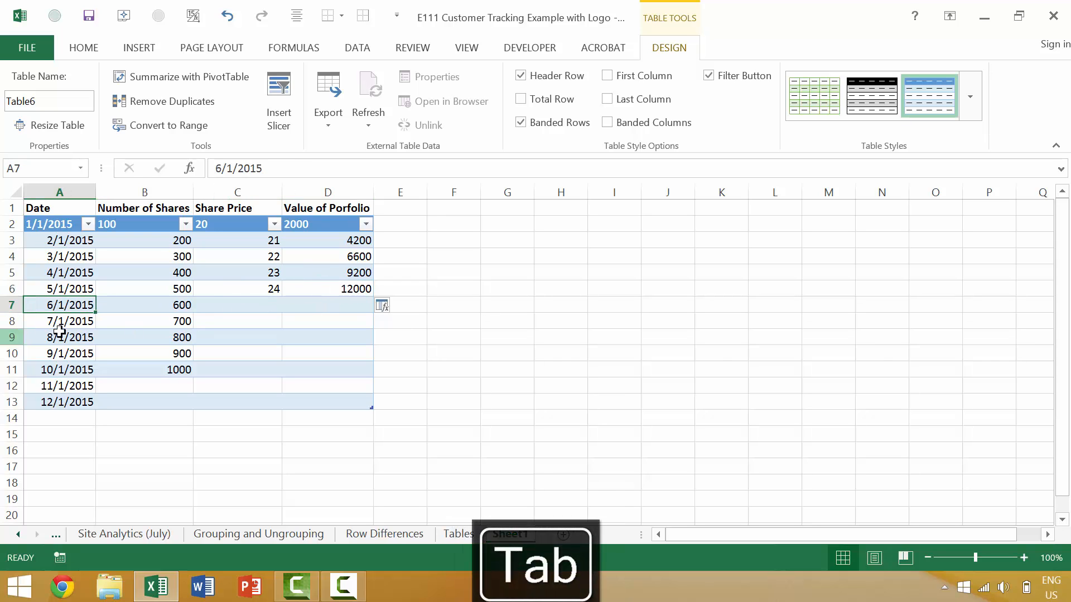
click(330, 308)
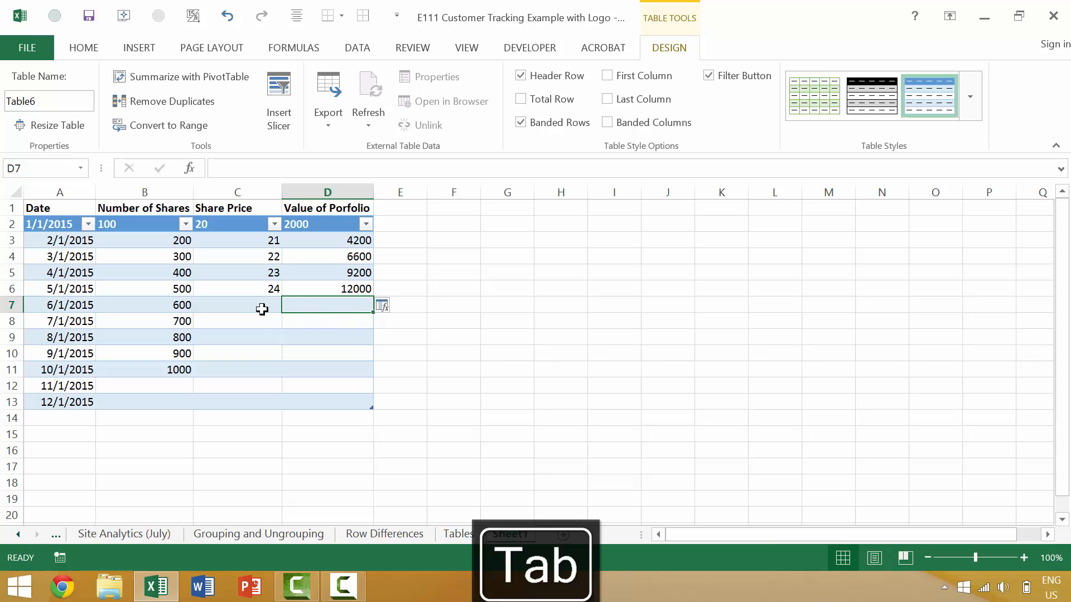
click(261, 308)
text(25)
key(Tab)
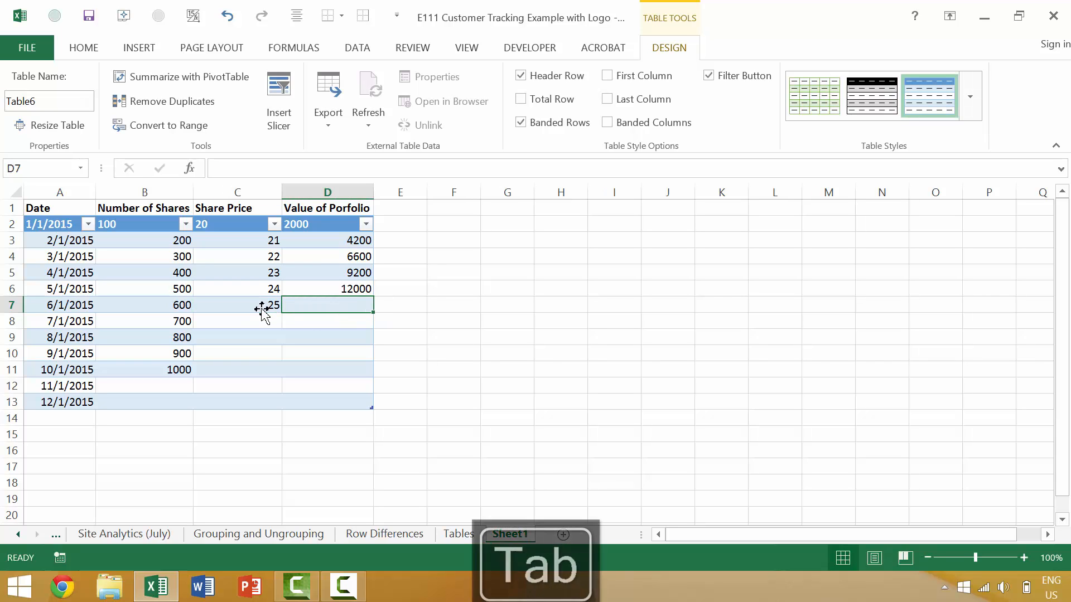
text(=)
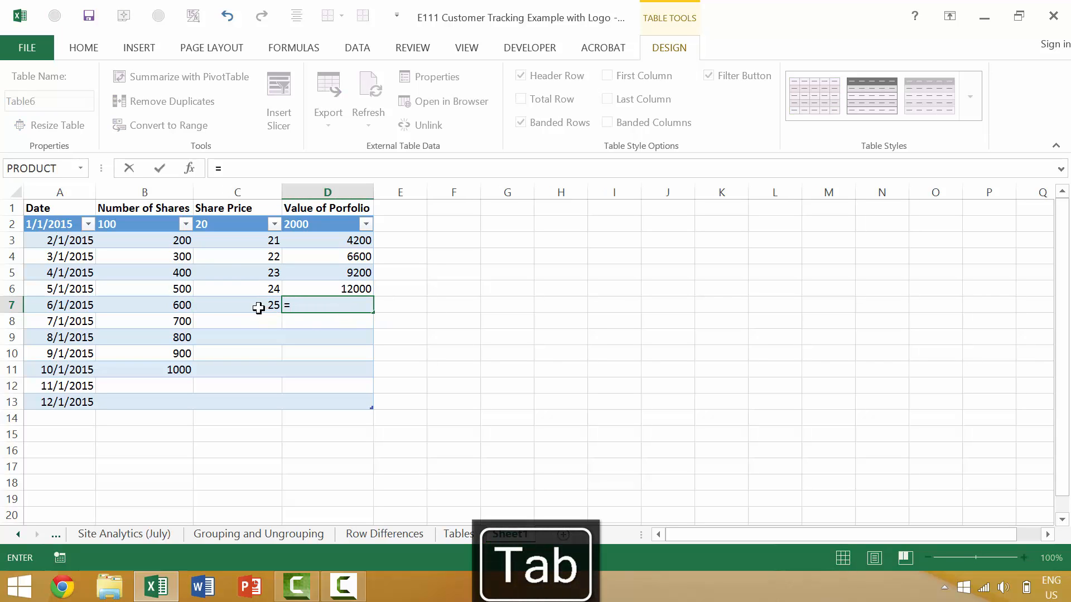
click(176, 304)
text(*)
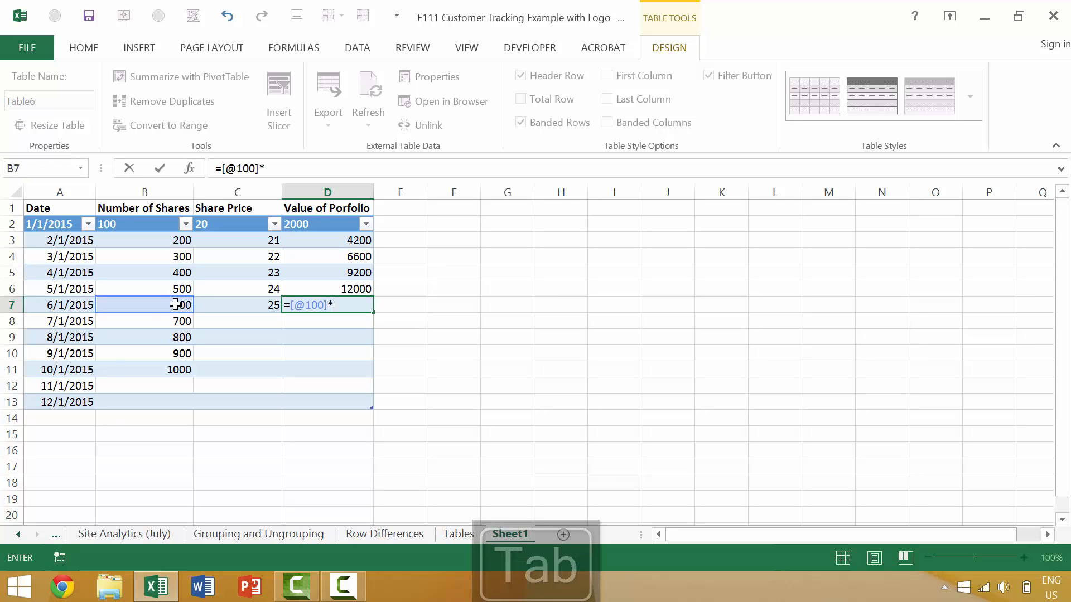
click(274, 304)
key(Tab)
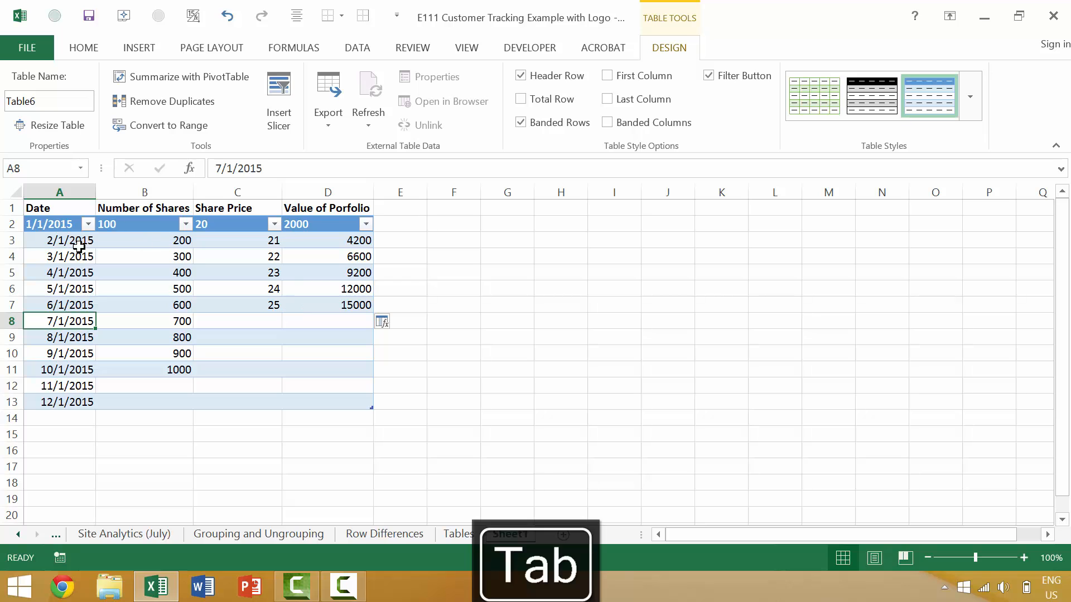
drag(59, 224, 320, 403)
- Convert the share table back to a normal range
click(167, 125)
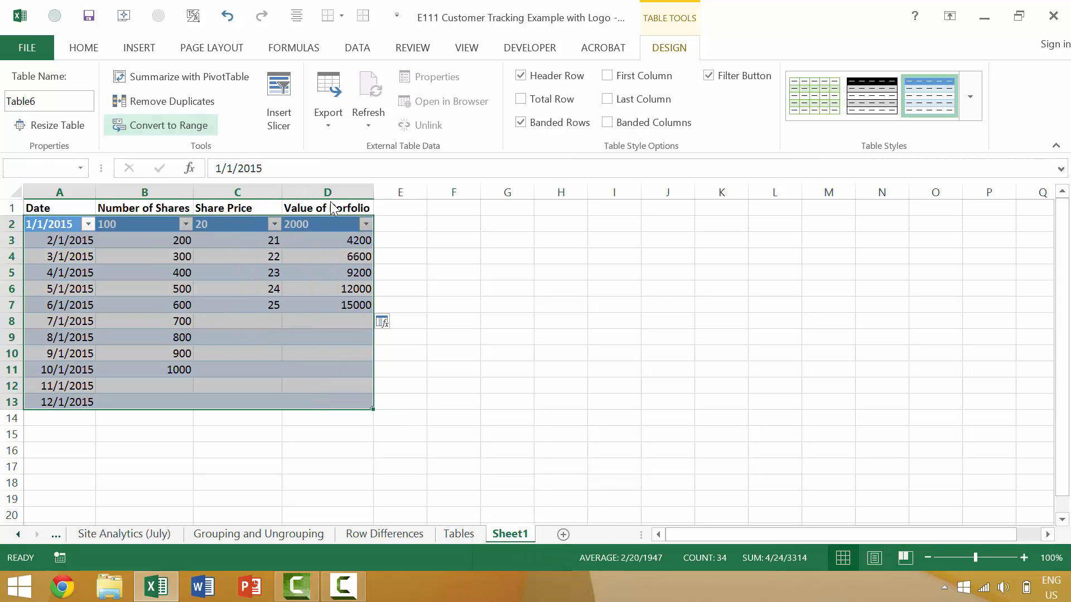
click(527, 339)
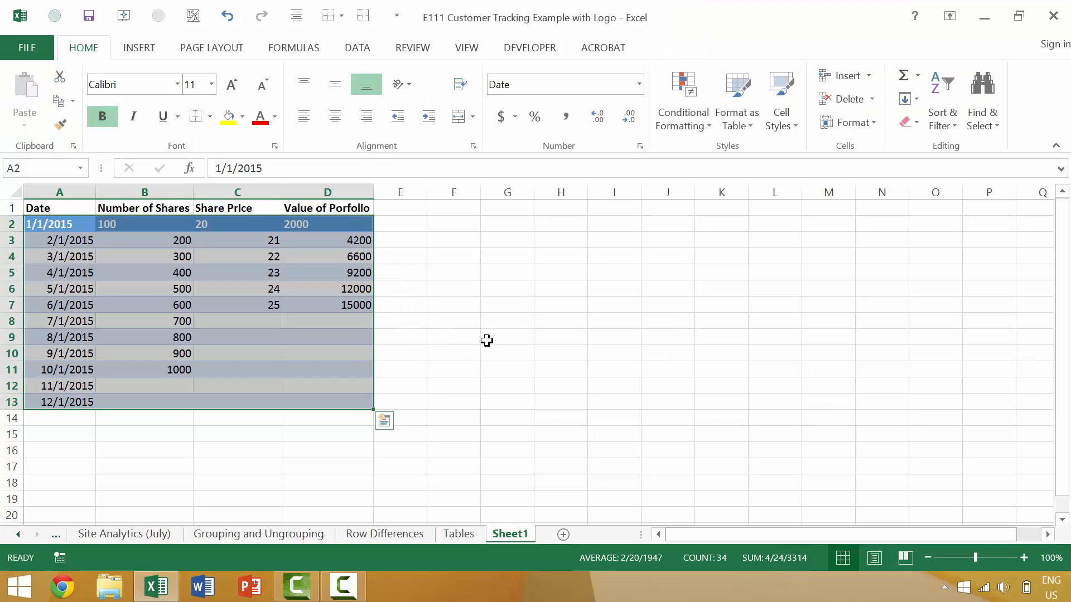
click(423, 351)
- Remove all fill colour from A2:D13 by applying No Fill
drag(58, 227, 332, 401)
click(229, 116)
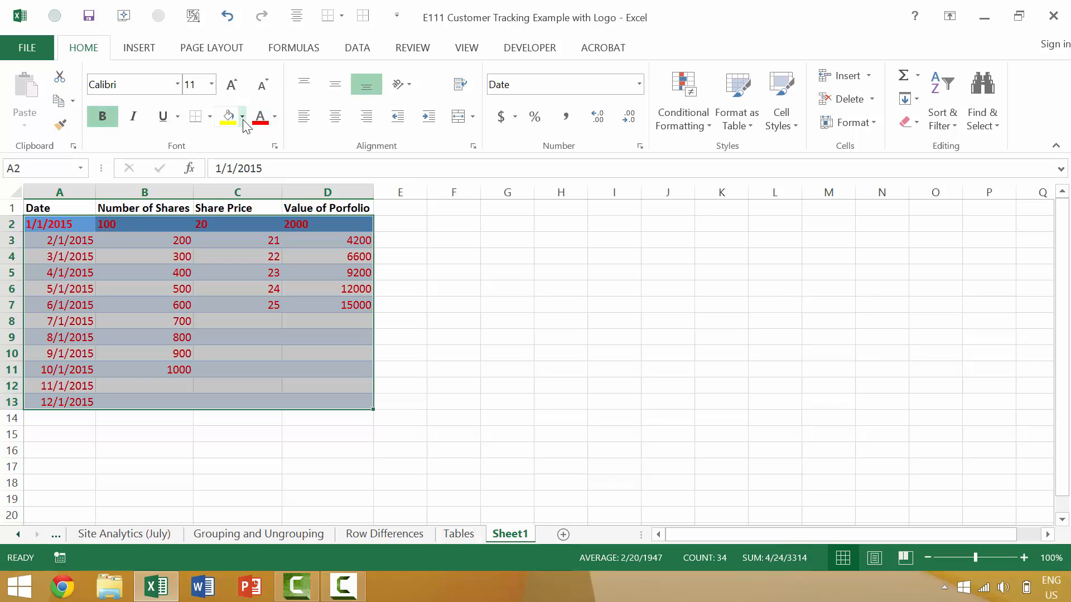
key(ctrl+z)
click(242, 116)
click(249, 254)
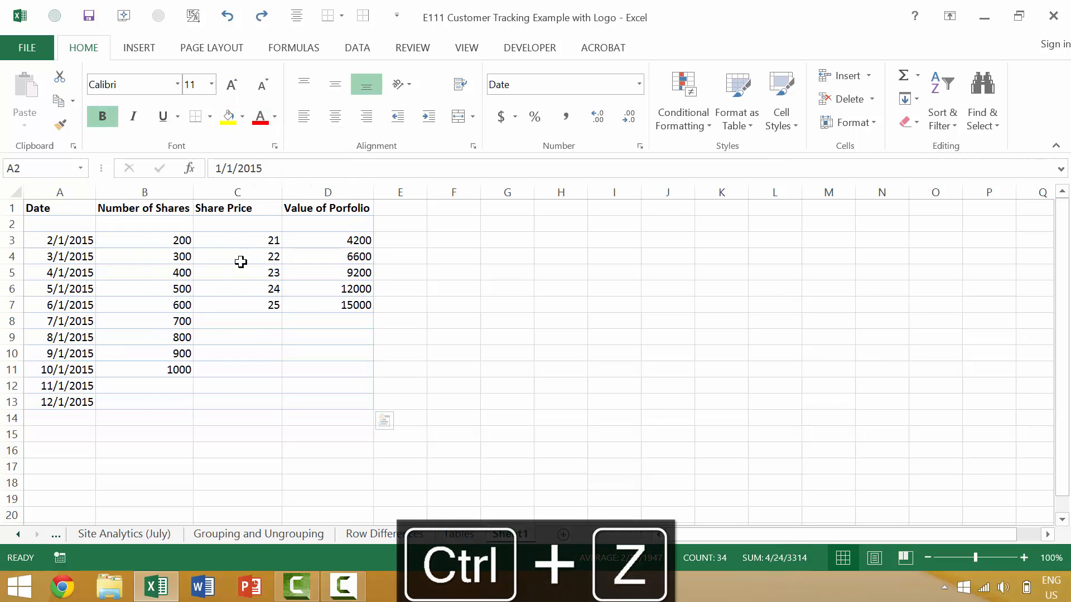
click(283, 304)
click(252, 322)
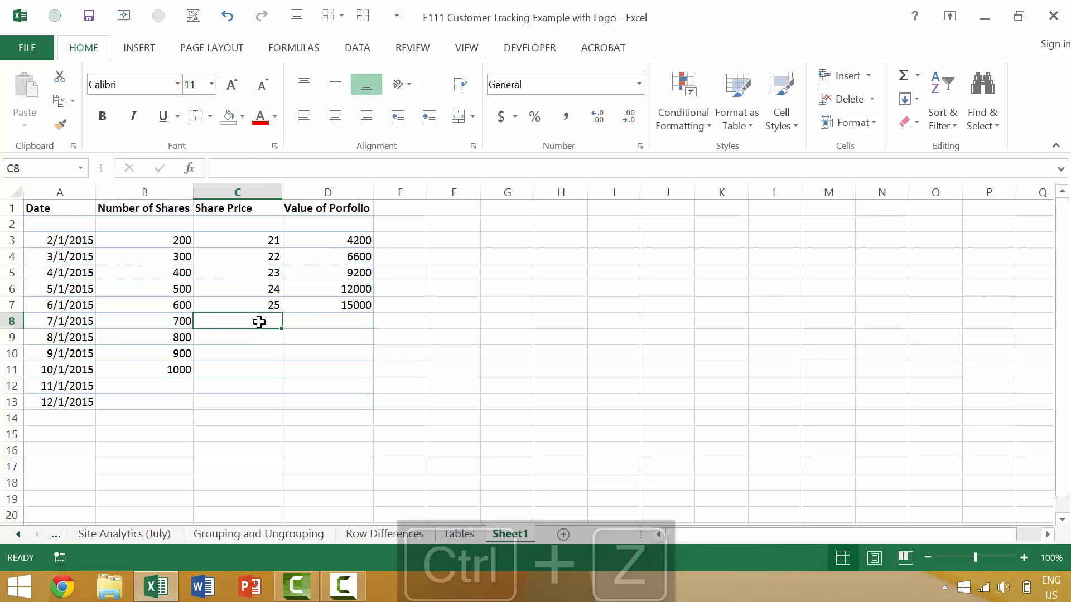
- Give July a share price of 26 and the formula =B8*C8 in D8 (18200)
text(26)
key(Tab)
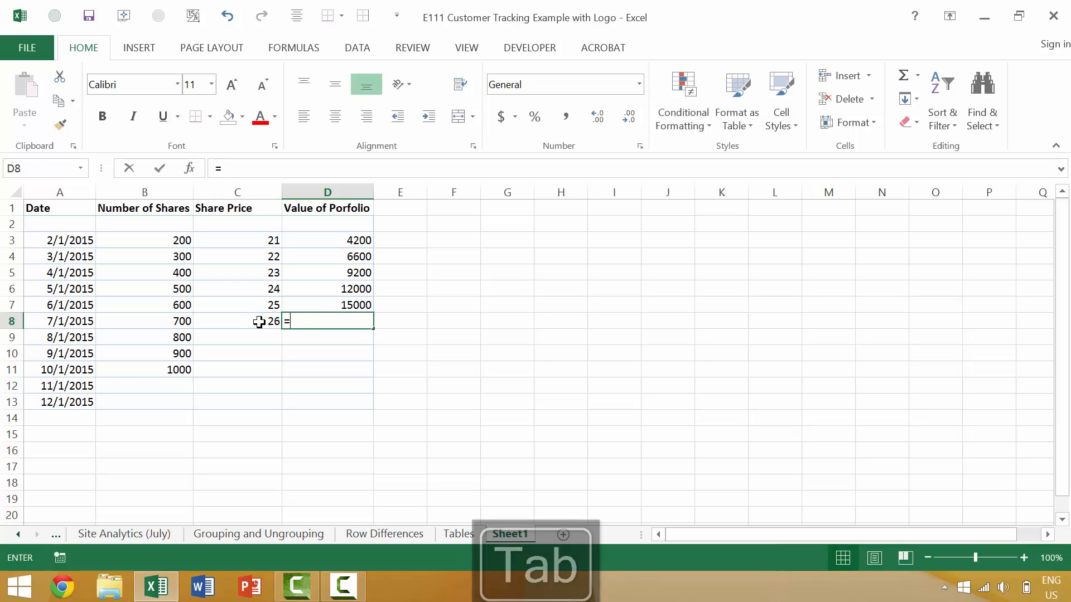
text(=)
key(Left)
key(Left)
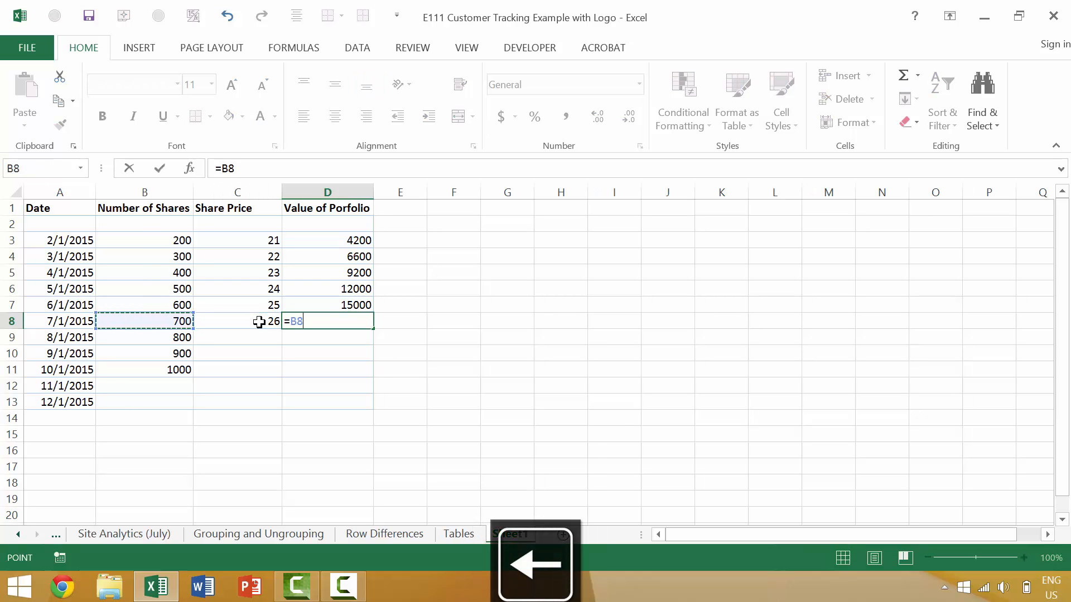
text(*)
key(Left)
key(Tab)
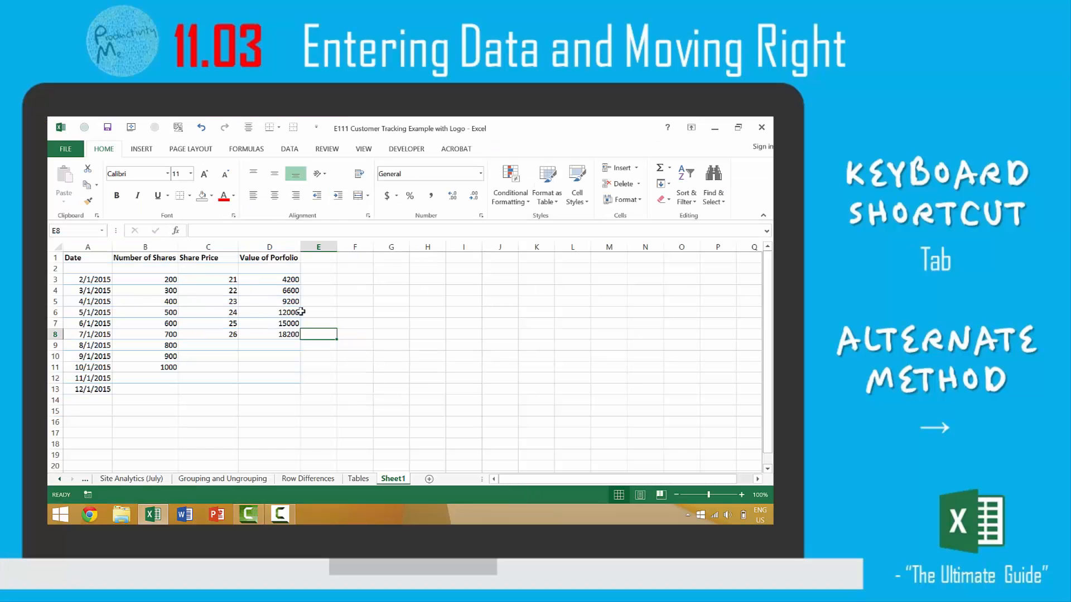
- Turn the share data, starting from the header row, into a table with headers
drag(106, 280, 299, 385)
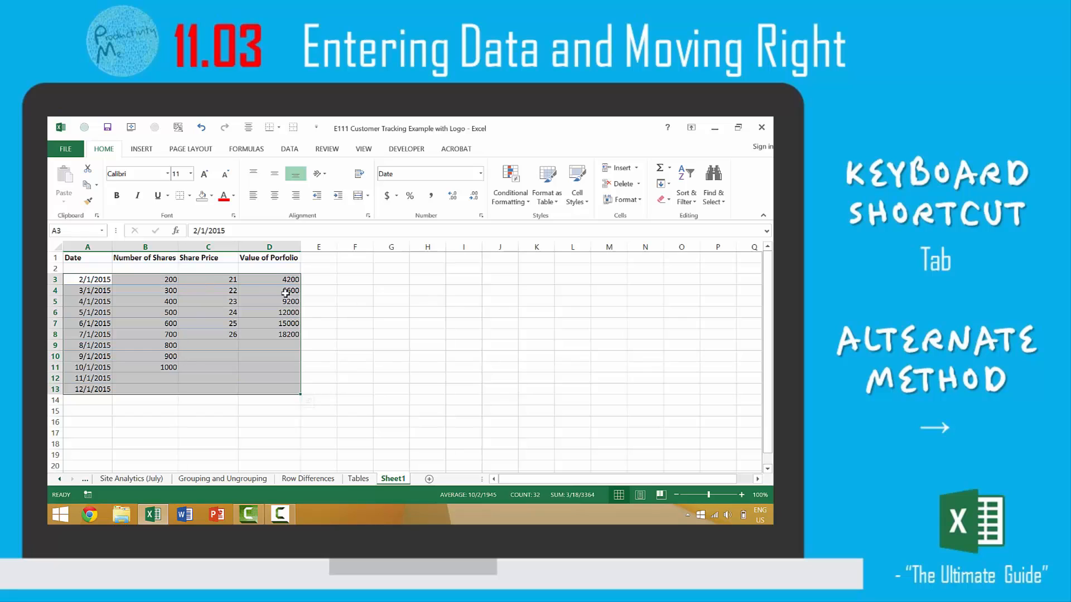
click(351, 323)
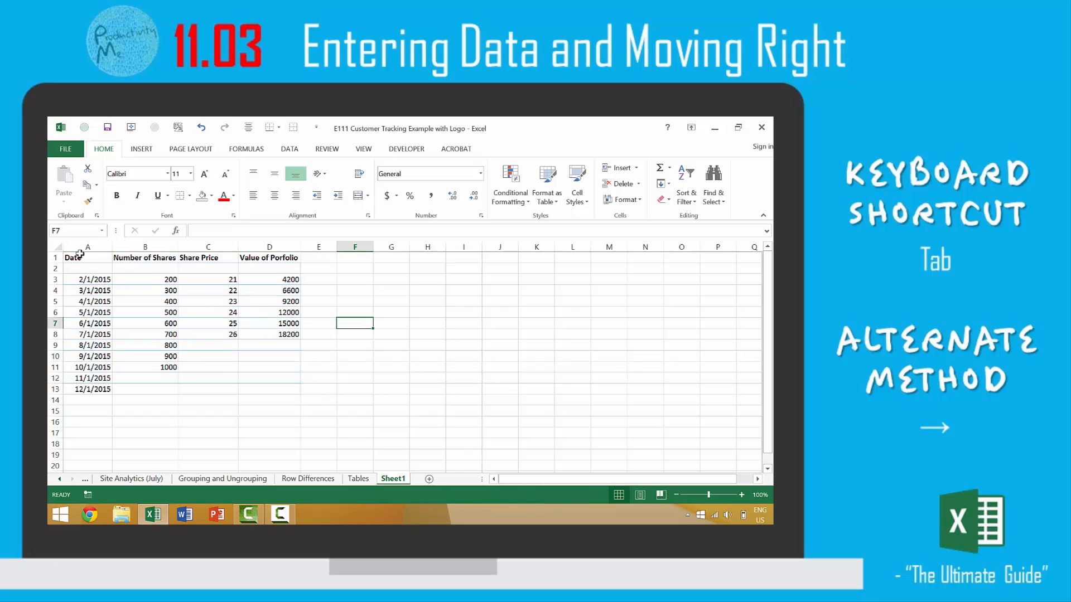
drag(80, 257, 283, 389)
click(144, 149)
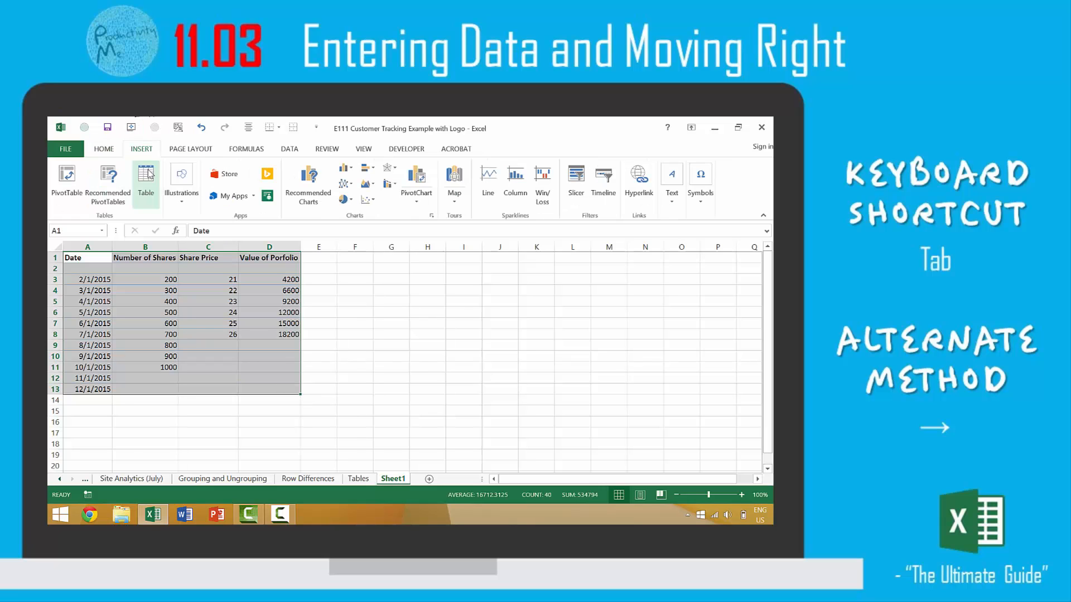
click(145, 178)
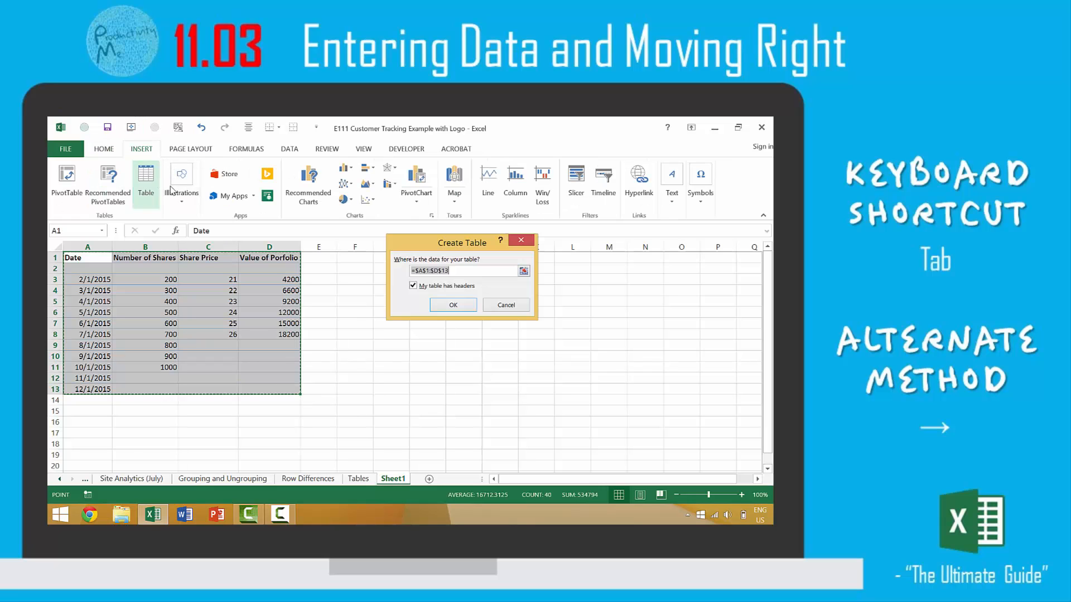
click(452, 304)
click(280, 337)
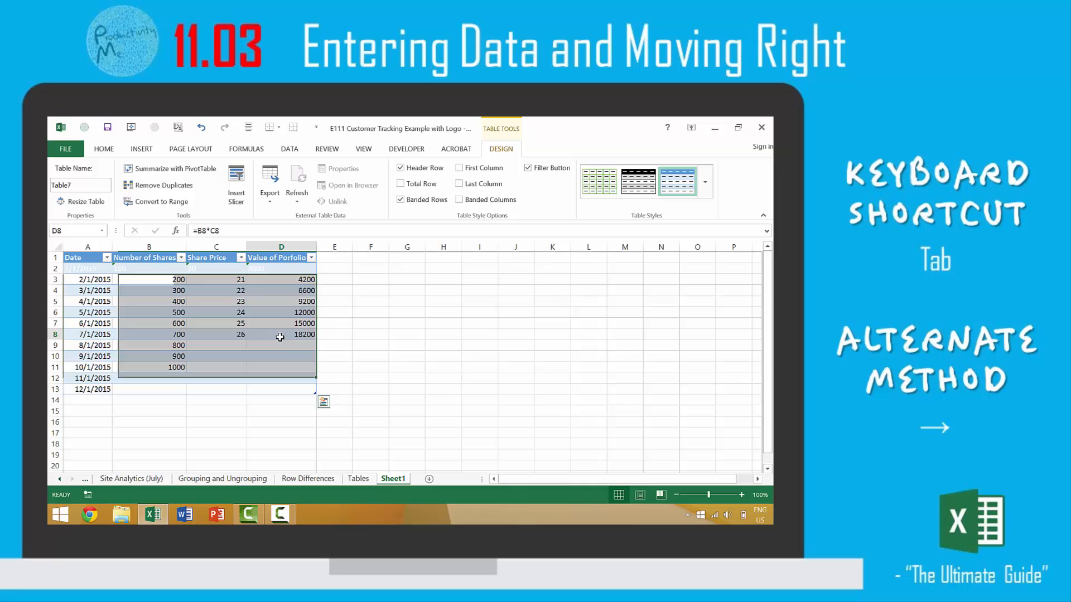
- Give August a share price of 27 and portfolio value =B9*C9 (21600)
click(232, 344)
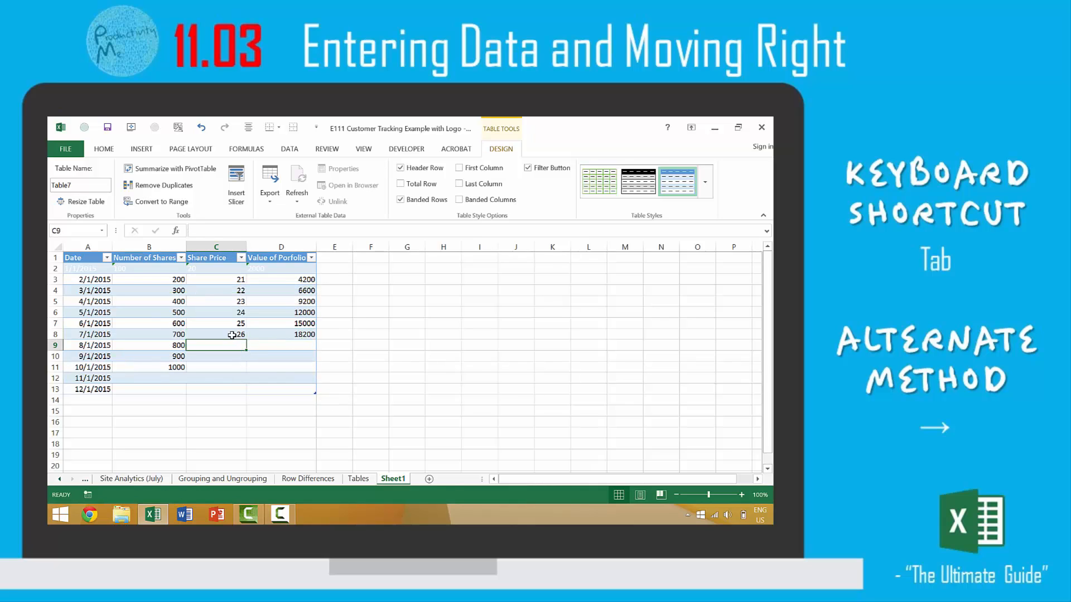
text(27)
key(Tab)
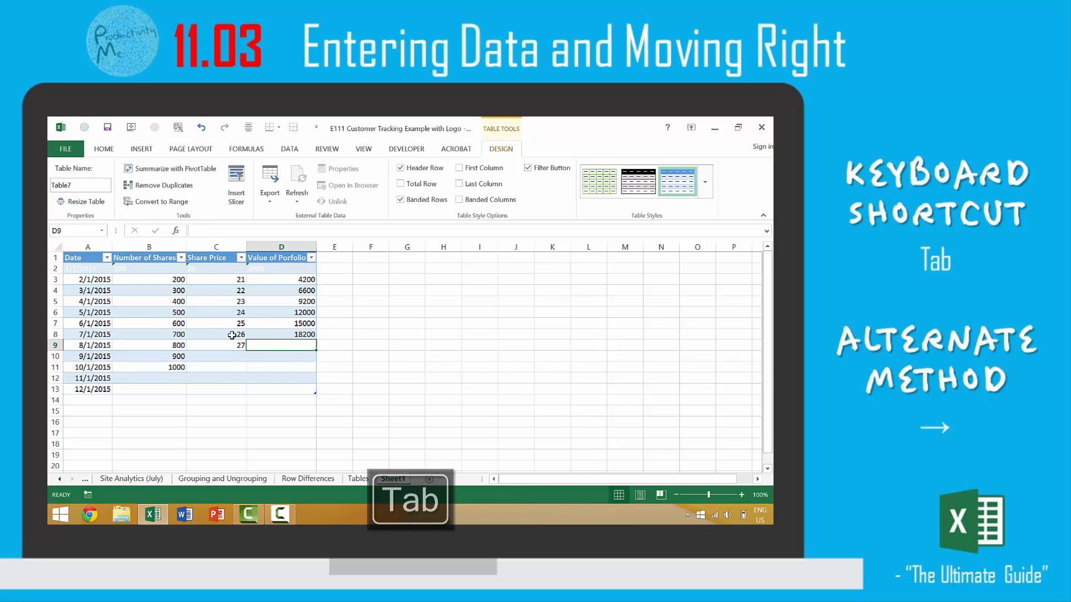
text(=)
key(Left)
key(Left)
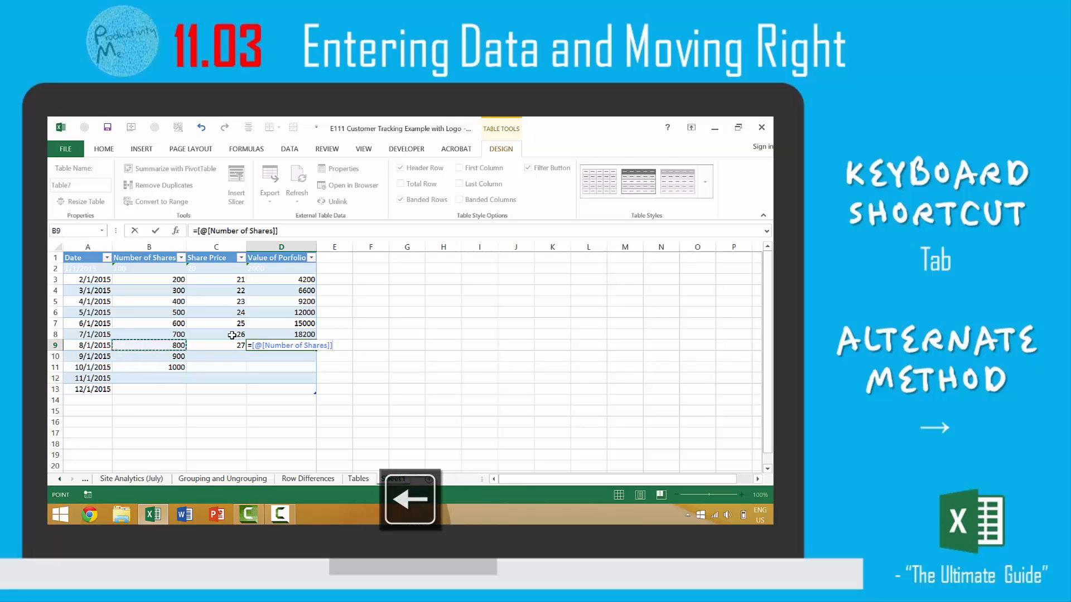
text(*)
key(Left)
key(Return)
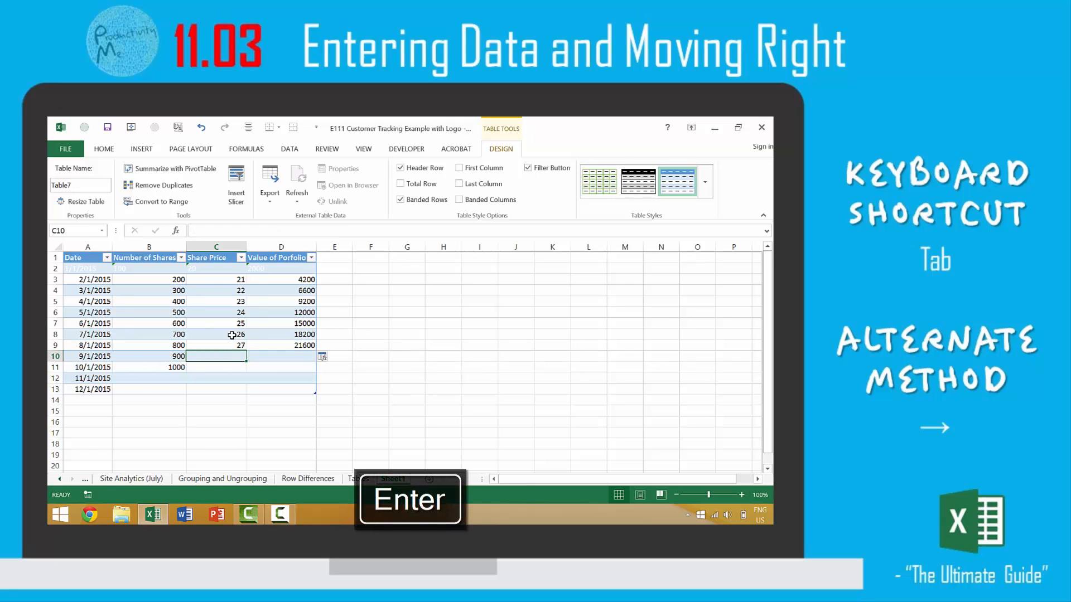